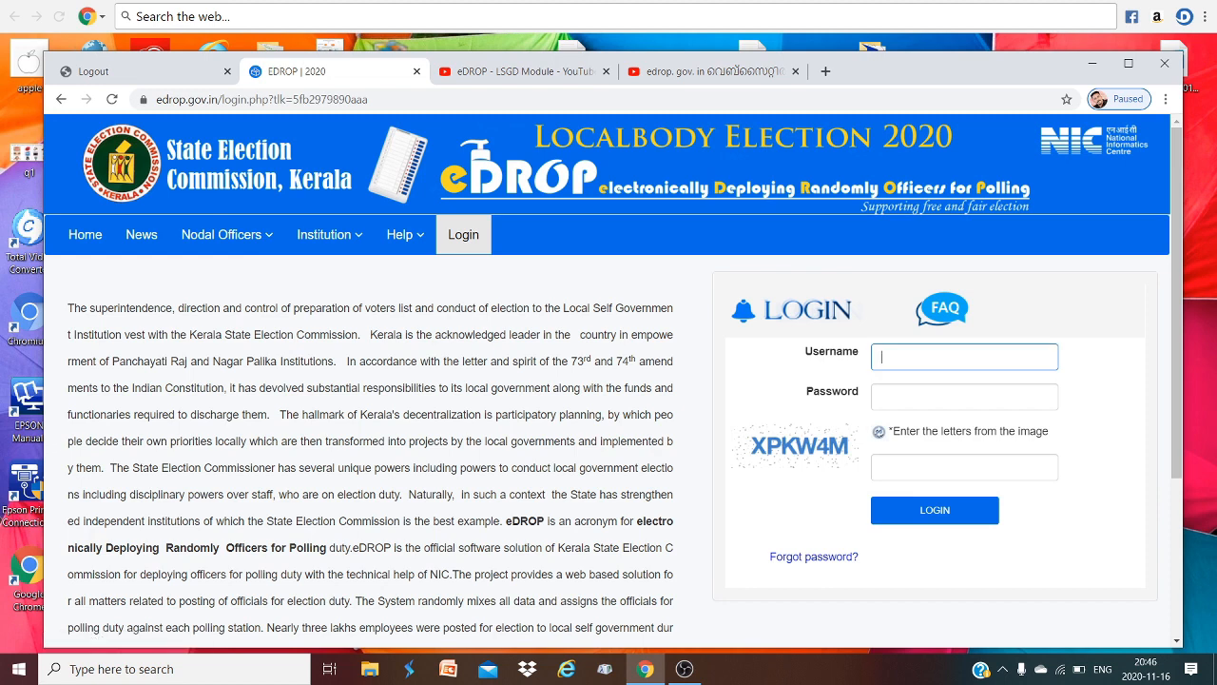
- Log in to eDROP with the institution's username, the account password and the captcha letters
text(G100492923_a)
key(Tab)
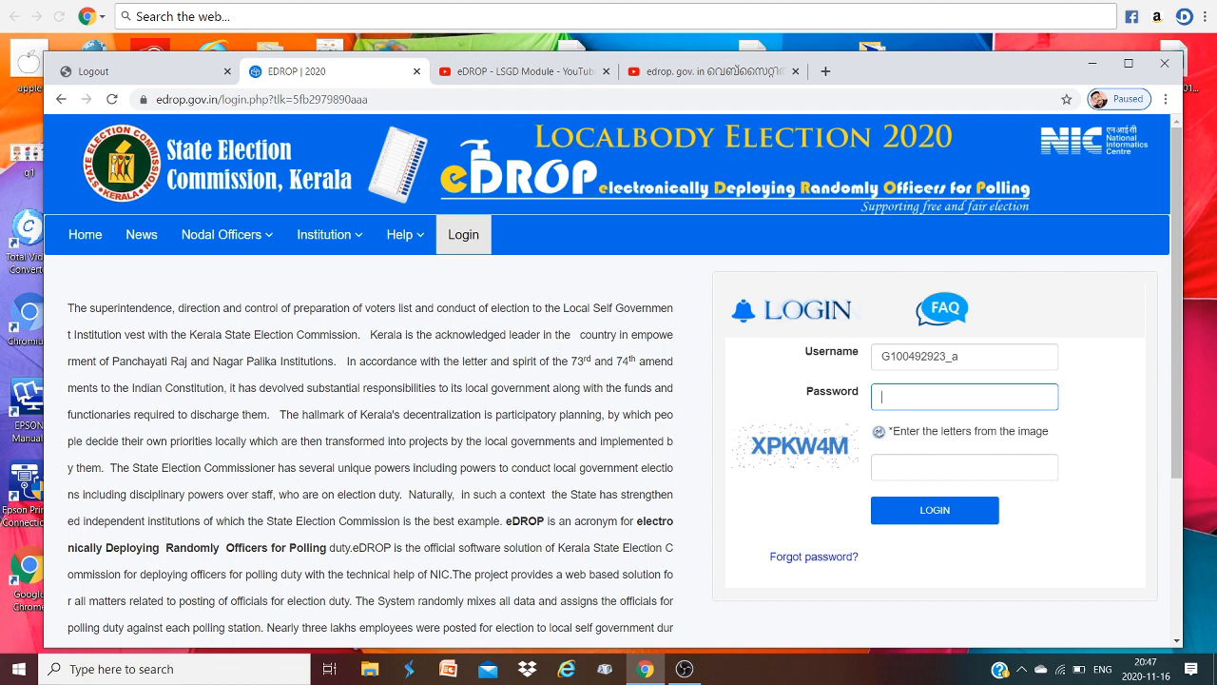
text(**********)
click(913, 467)
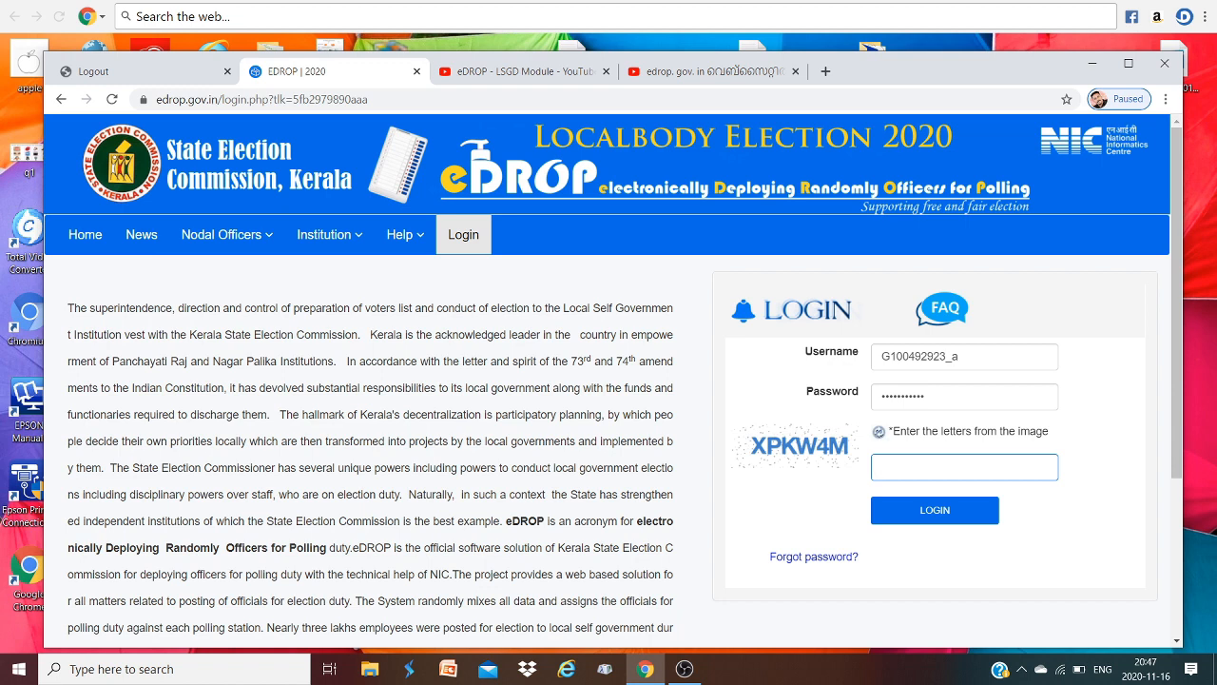
text(XPKW$M)
key(Return)
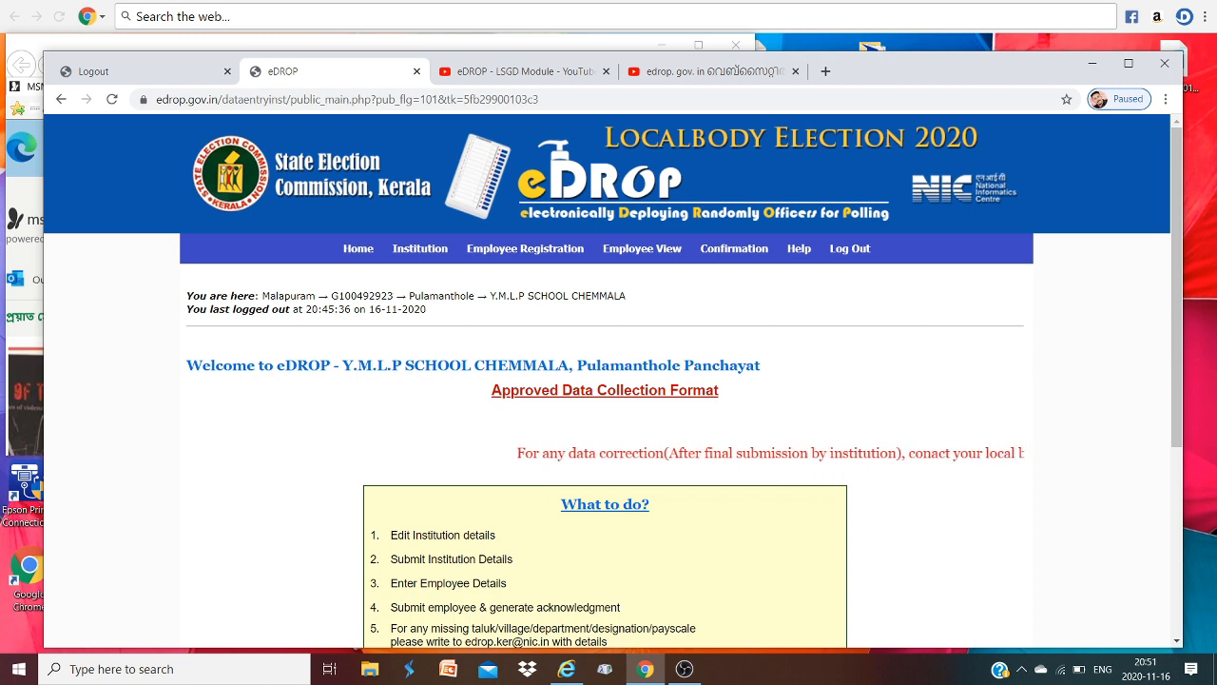
scroll(609, 380, down, 2)
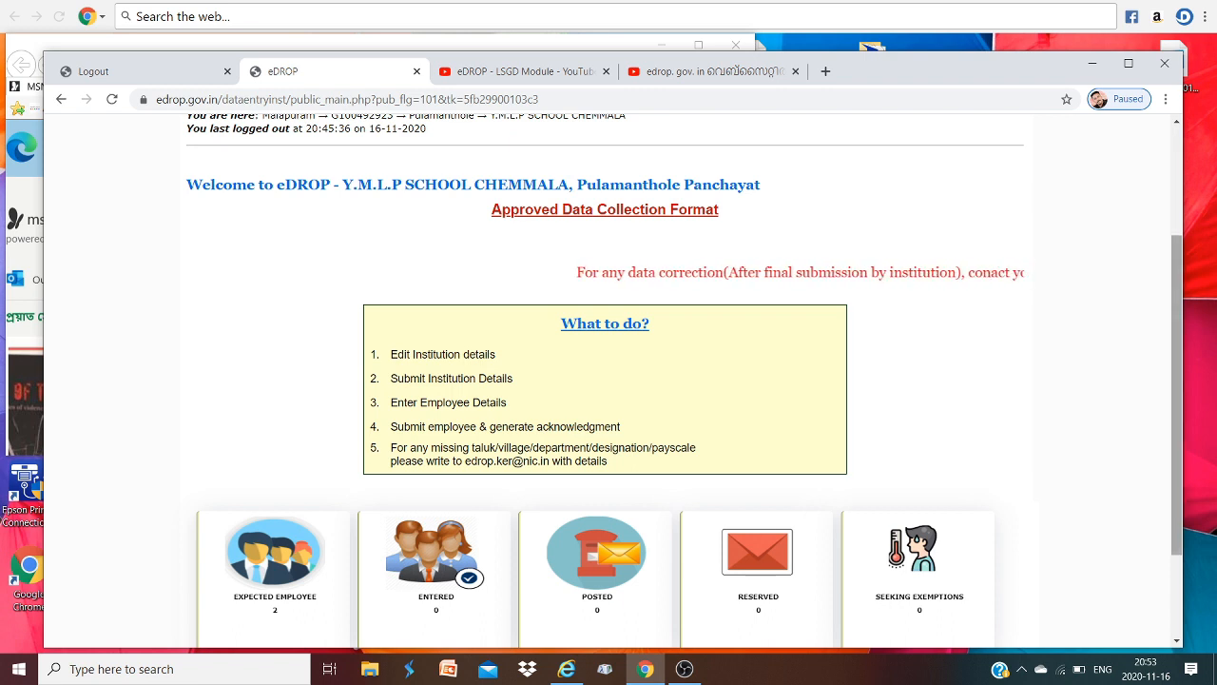
scroll(609, 381, up, 2)
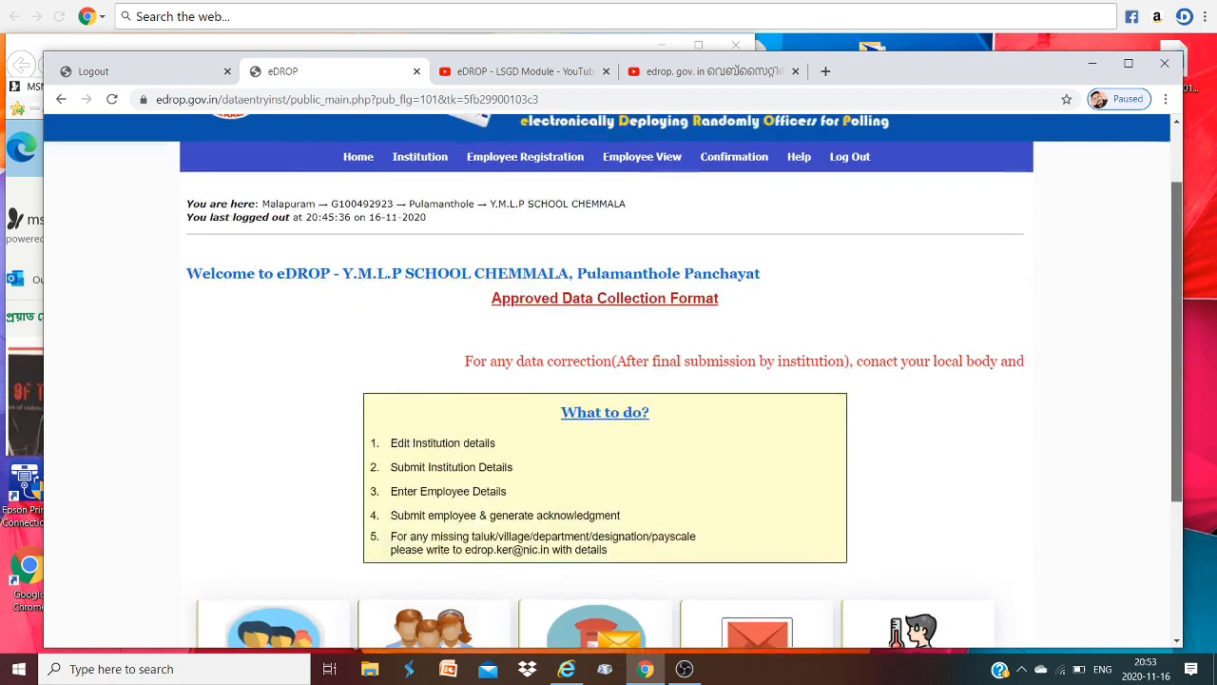
mouse_move(420, 250)
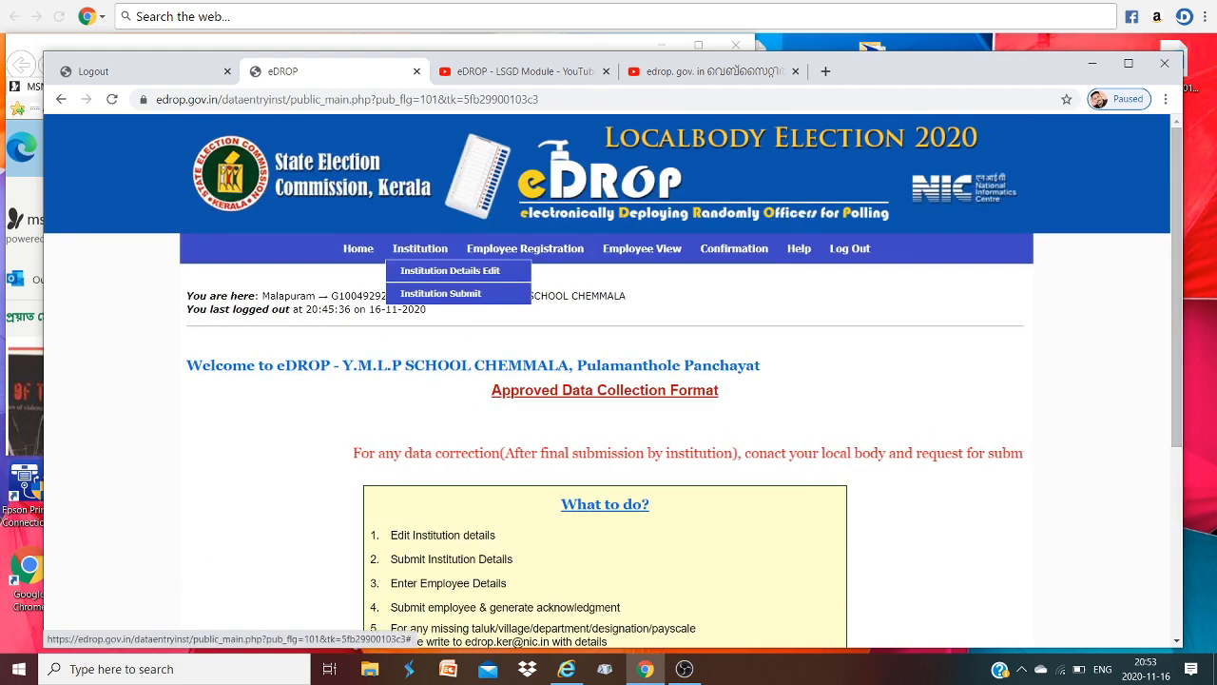
- Open Institution Details Edit and review the Institution Entry form: total staff strength 5, present strength 2
click(450, 270)
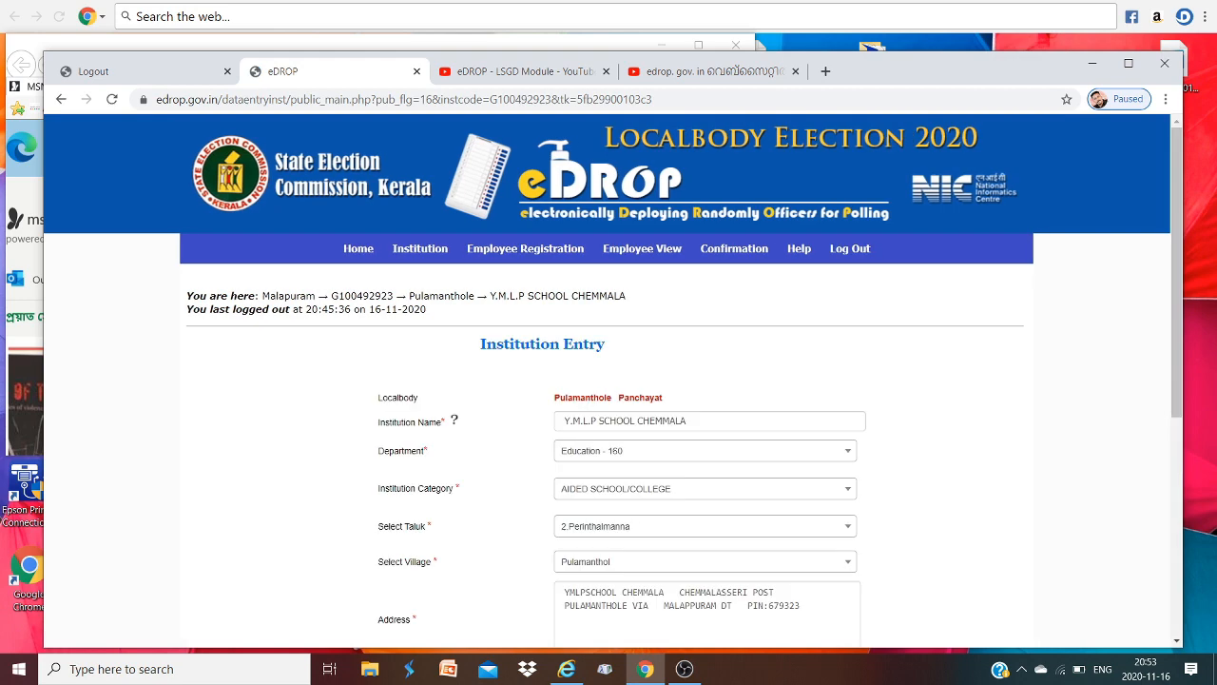
scroll(609, 381, down, 3)
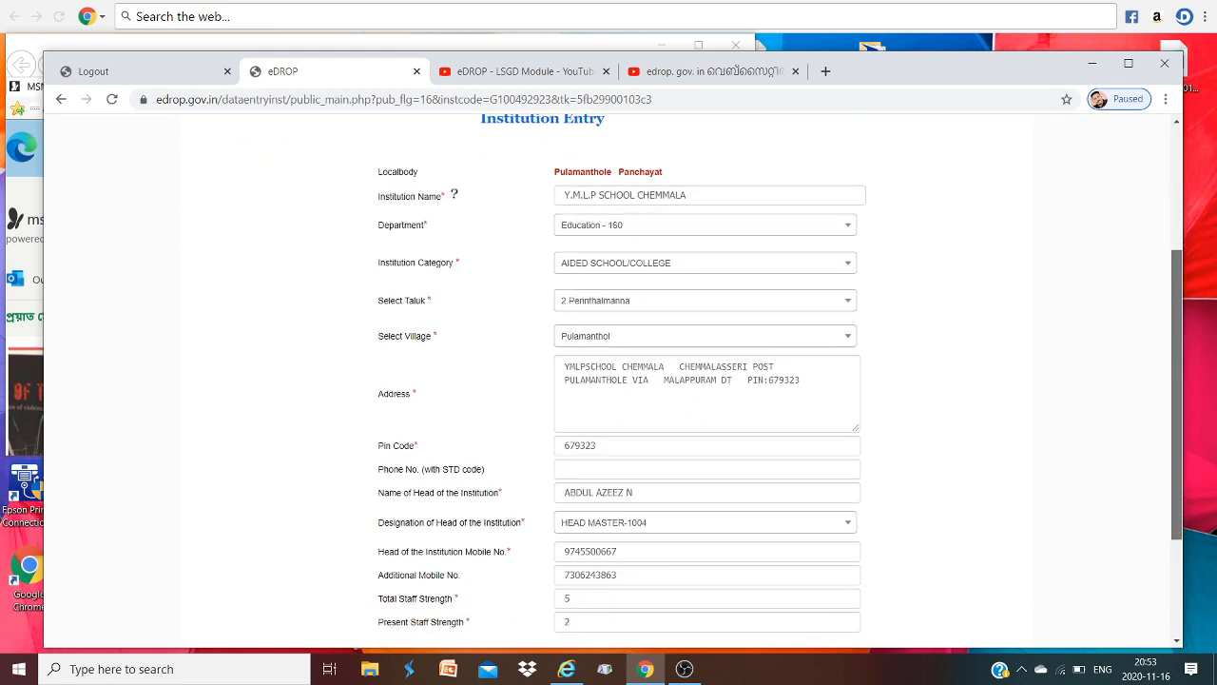
scroll(609, 380, down, 1)
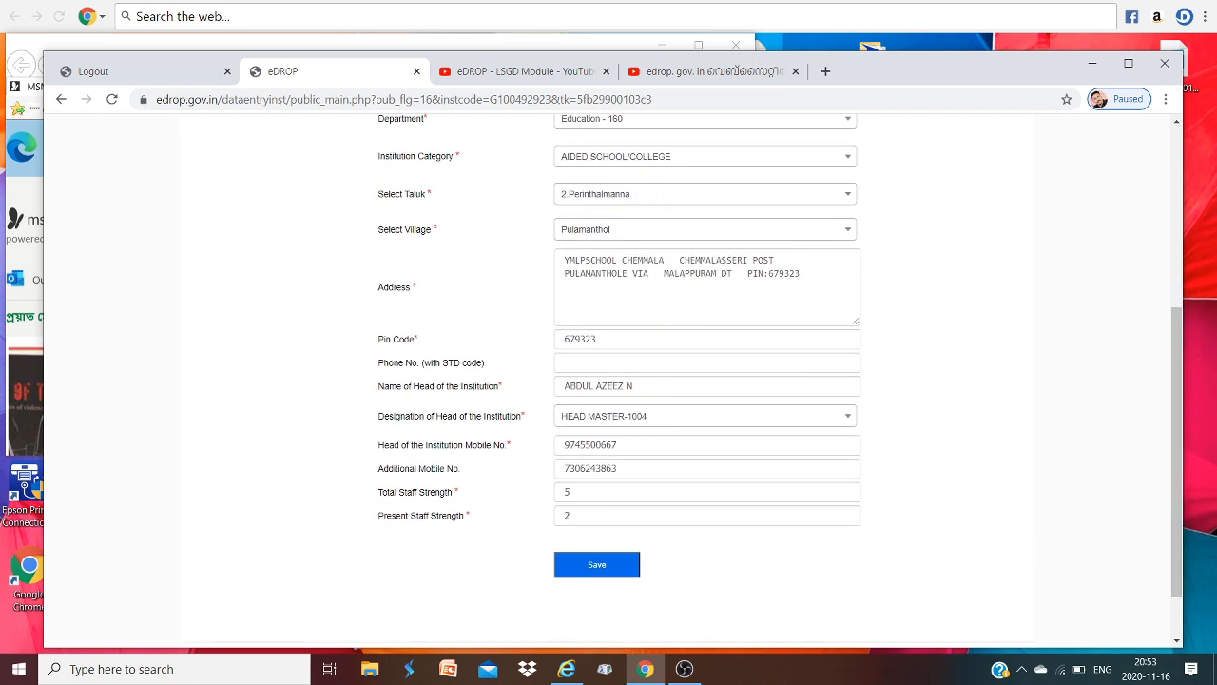
scroll(609, 381, up, 4)
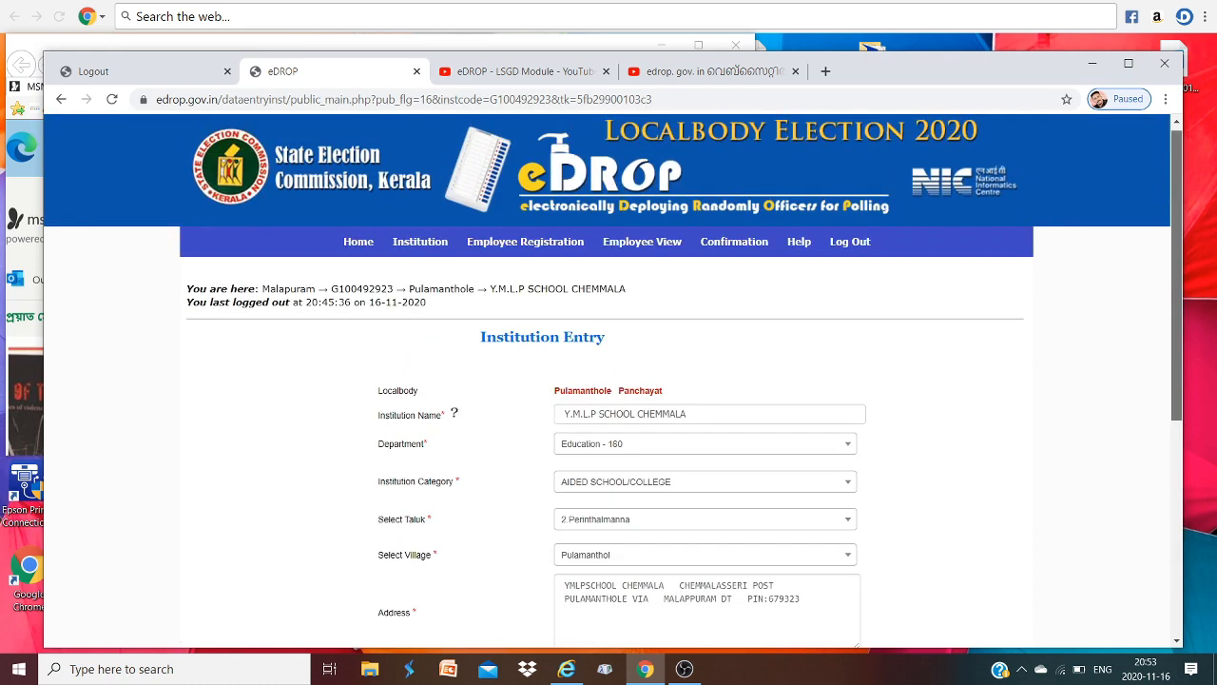
mouse_move(421, 242)
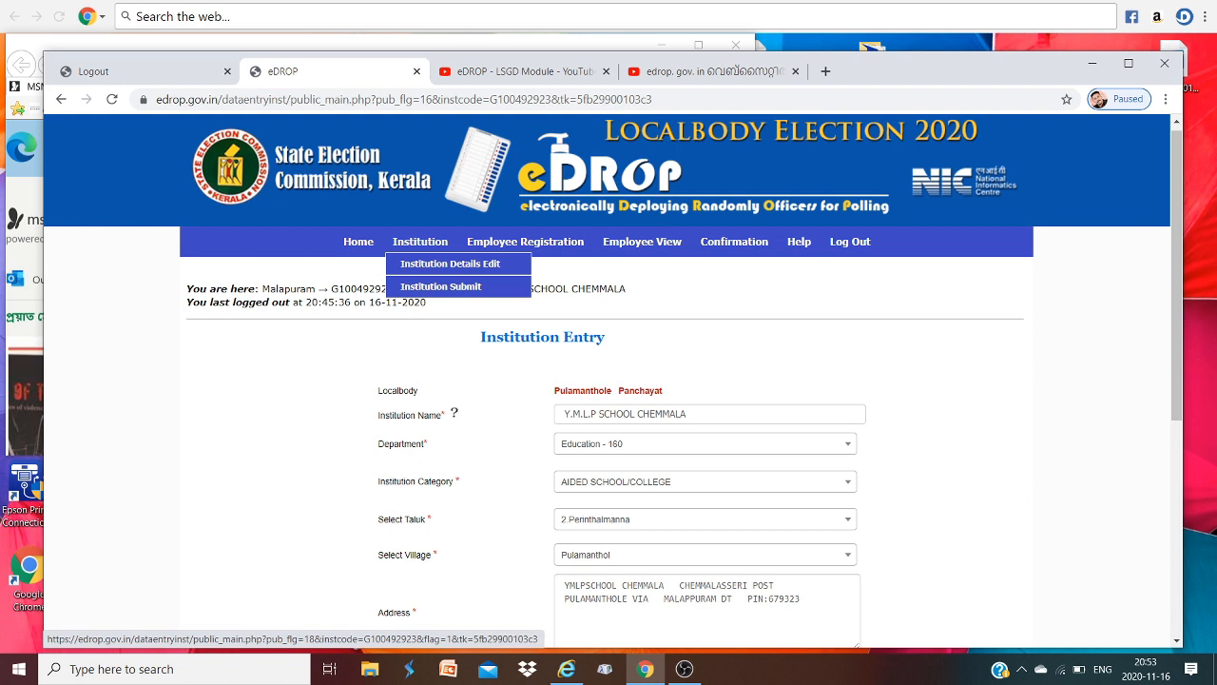
- Tick the declaration, submit and confirm the institution details, then open Employee Registration
click(442, 287)
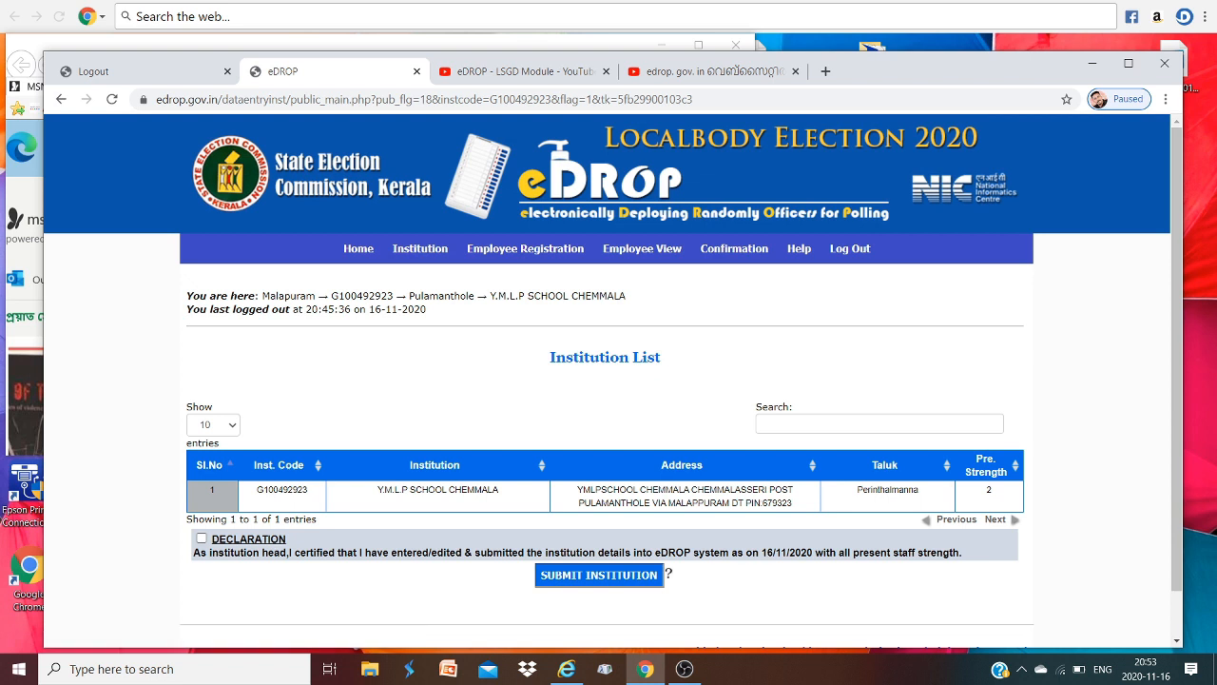
click(201, 538)
click(599, 575)
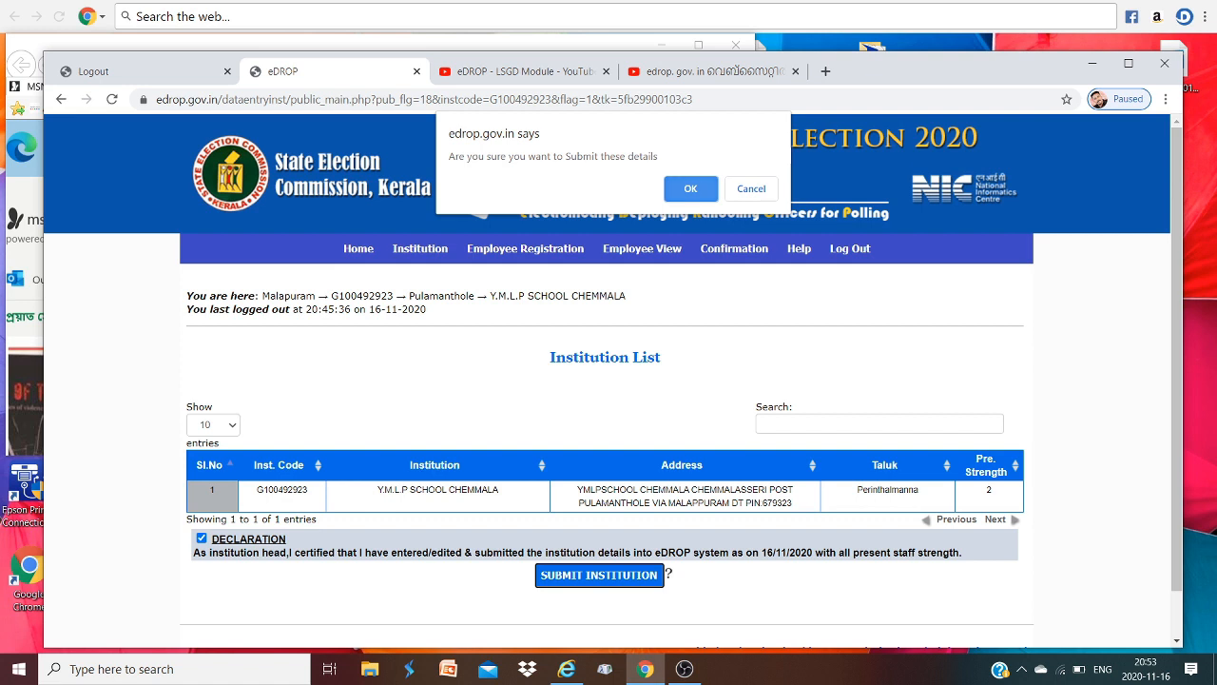
key(Return)
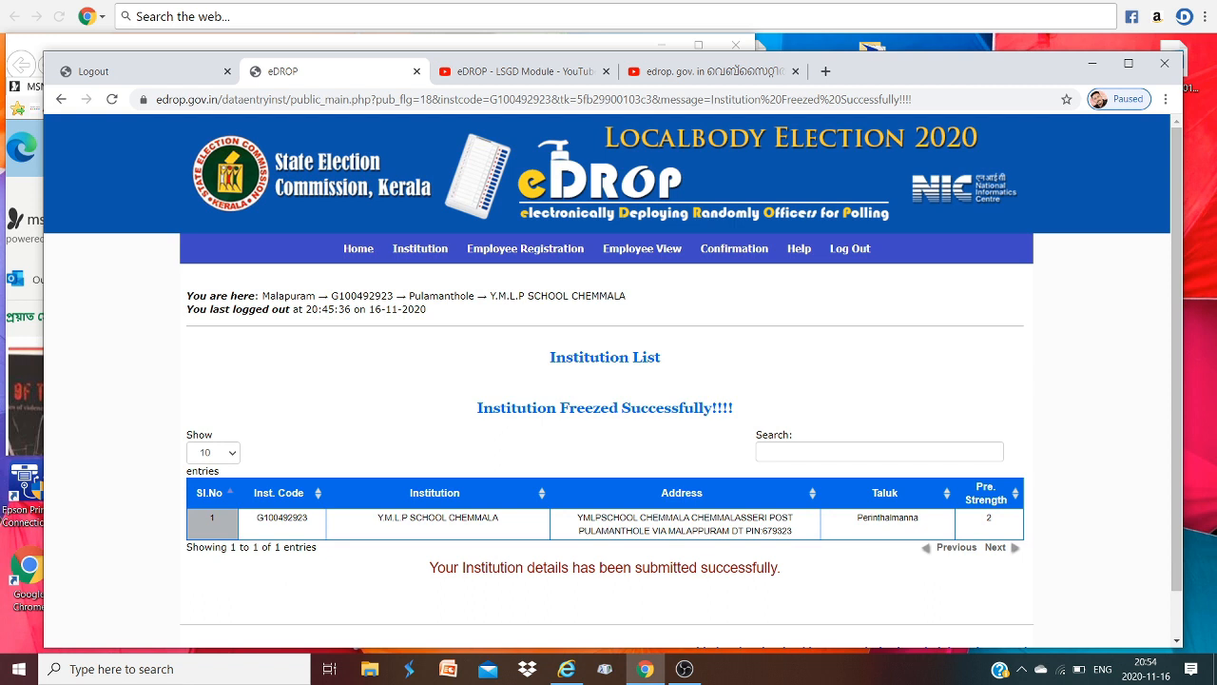
click(525, 250)
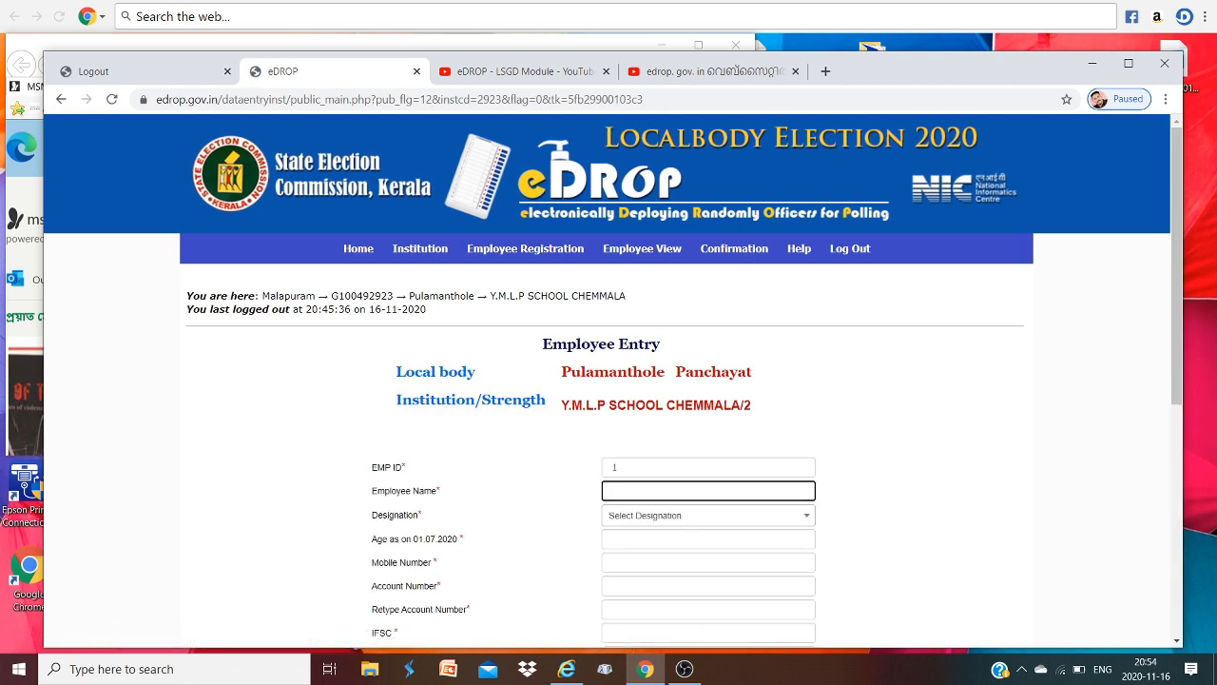
scroll(613, 381, down, 3)
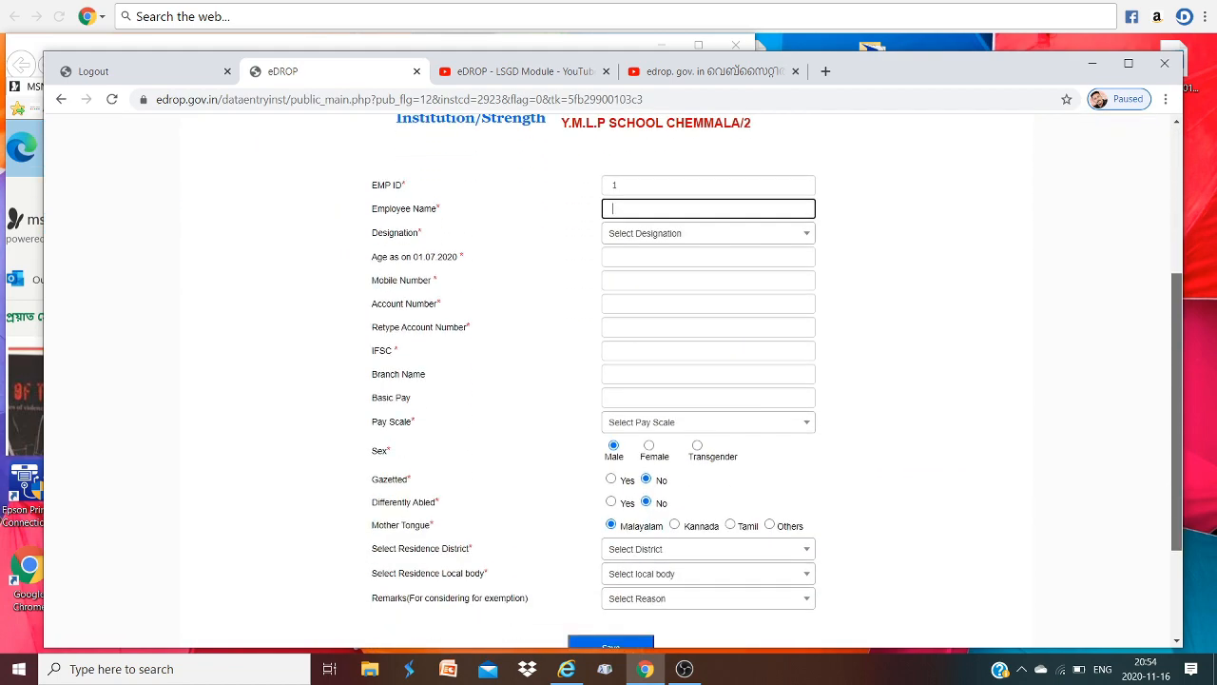
scroll(613, 381, up, 3)
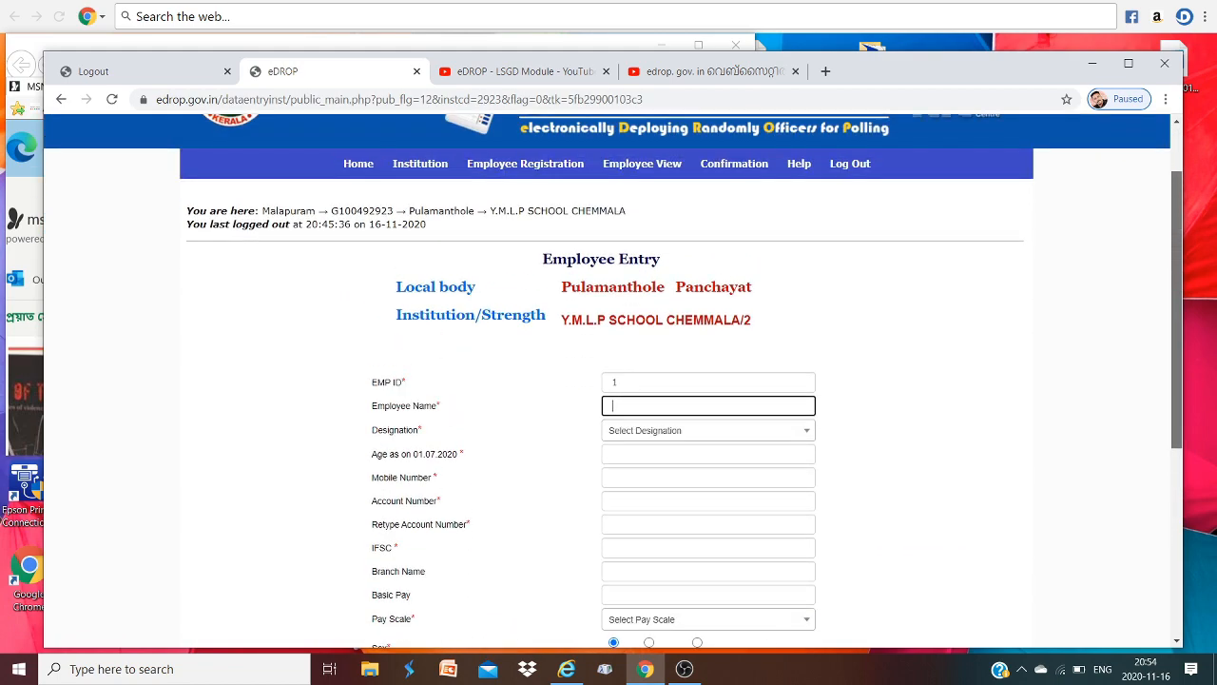
scroll(612, 380, down, 2)
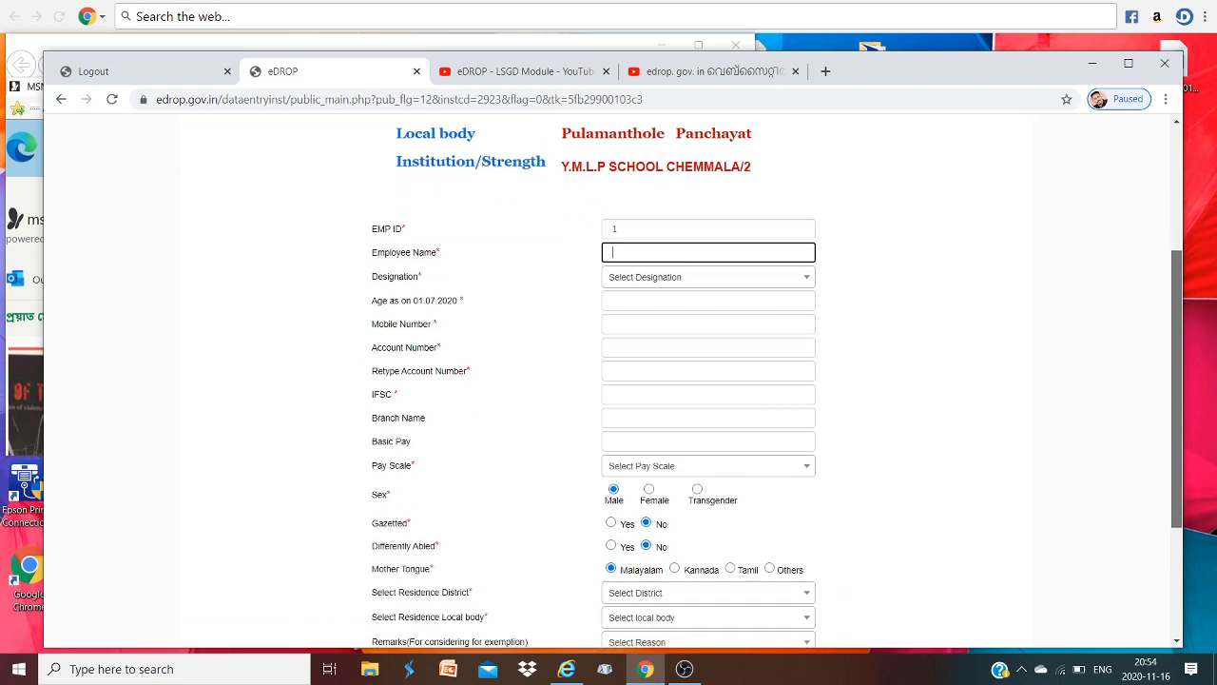
scroll(612, 380, down, 2)
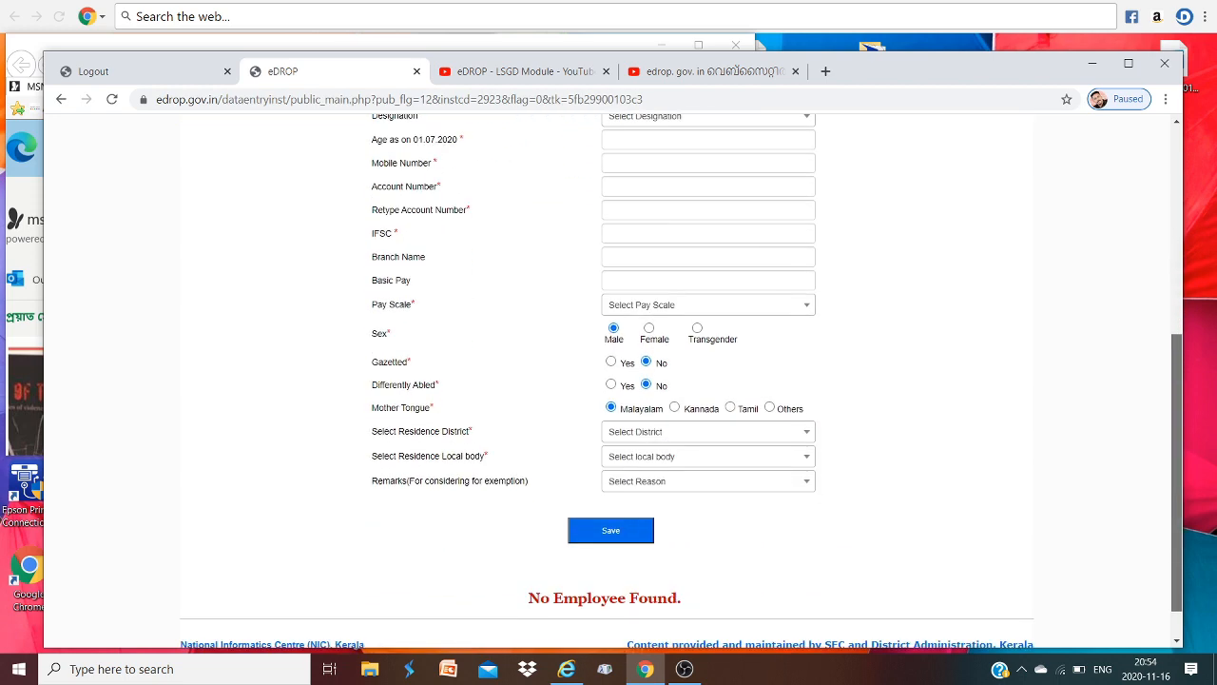
scroll(613, 381, up, 3)
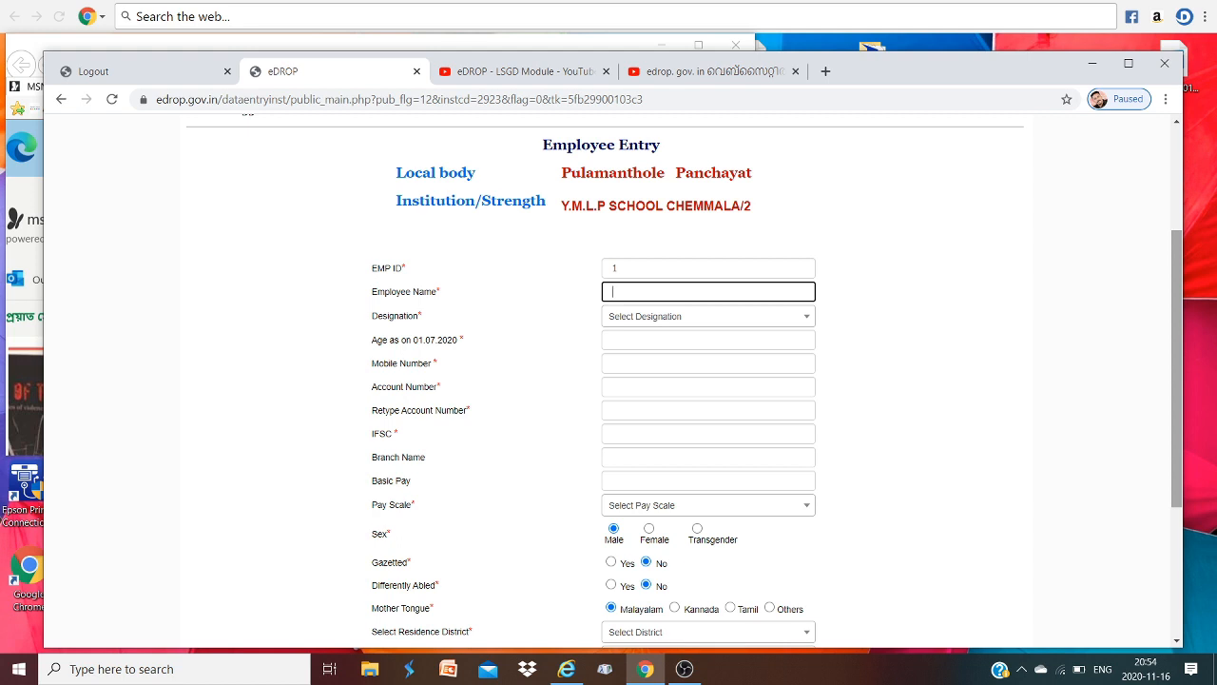
scroll(608, 380, down, 3)
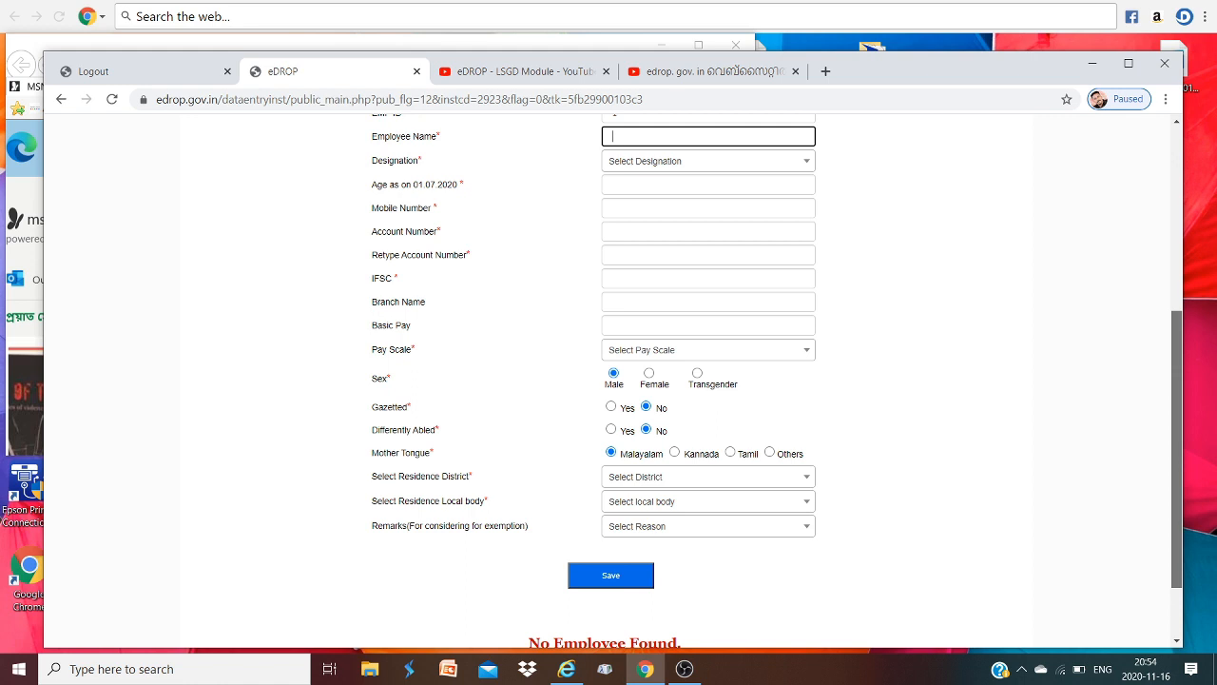
drag(1176, 449, 1176, 447)
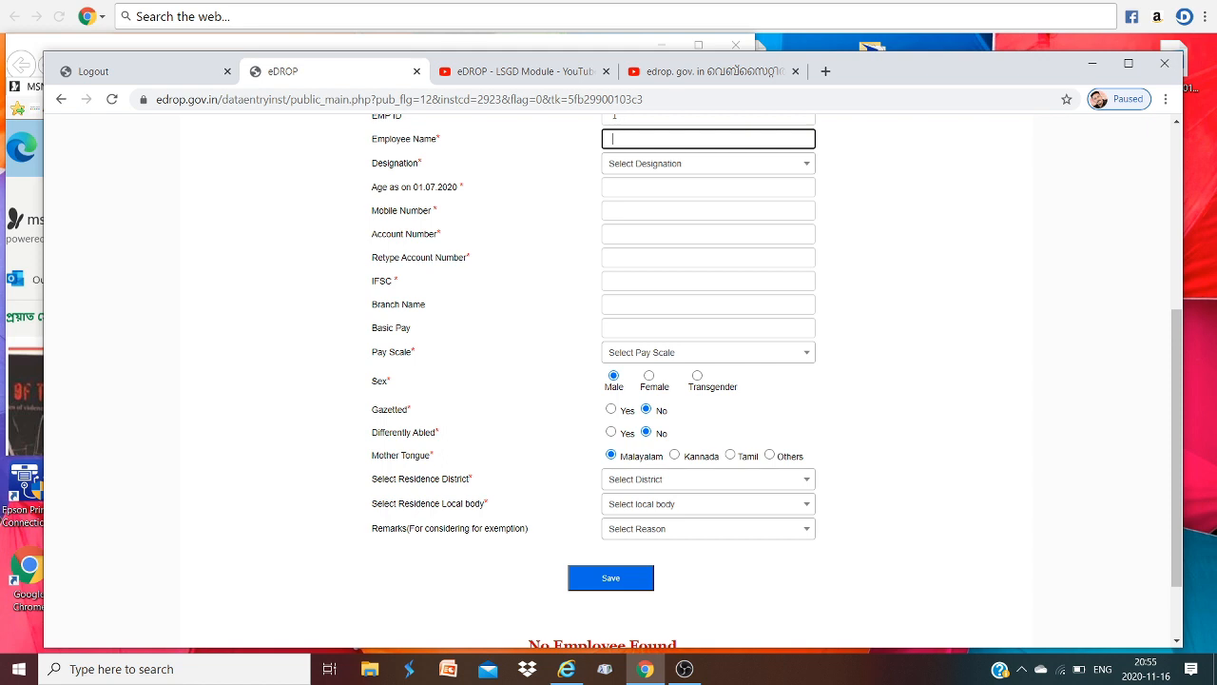
click(709, 480)
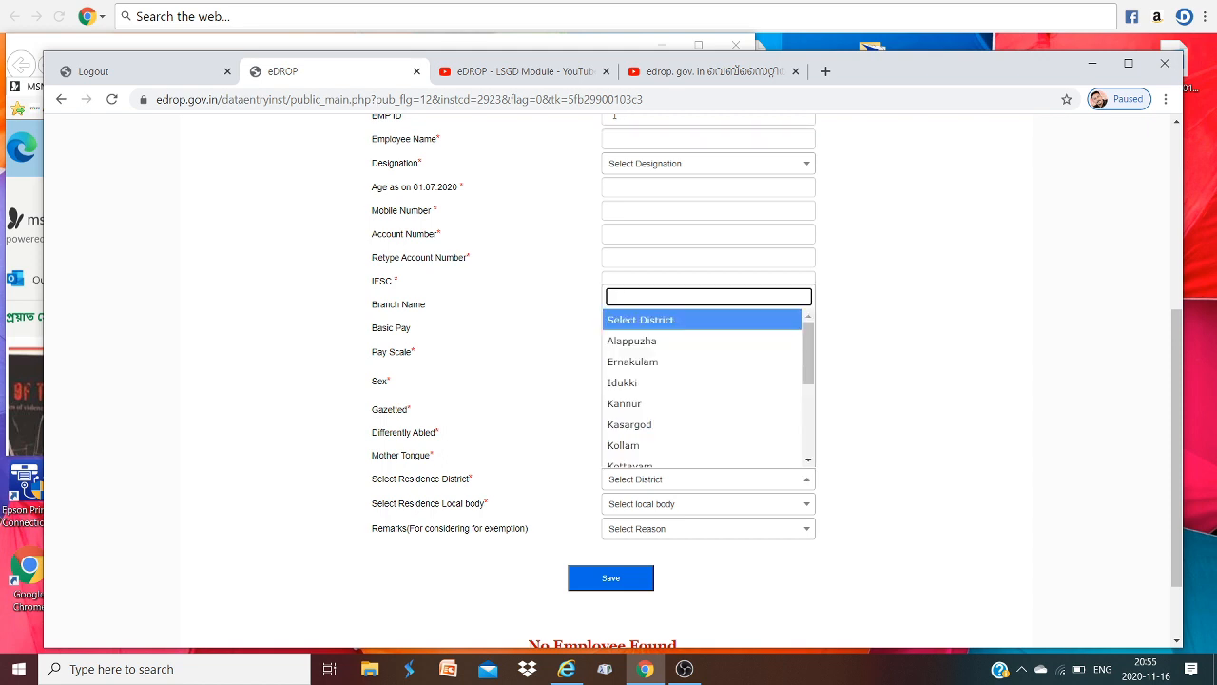
click(709, 479)
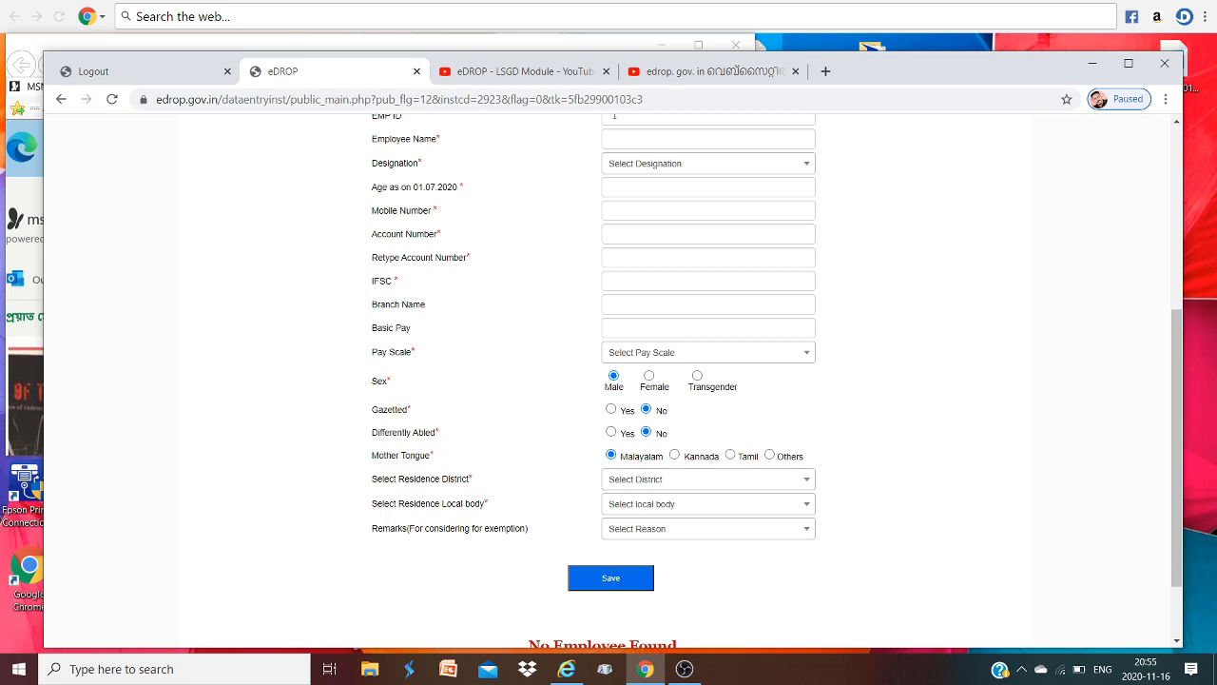
click(709, 529)
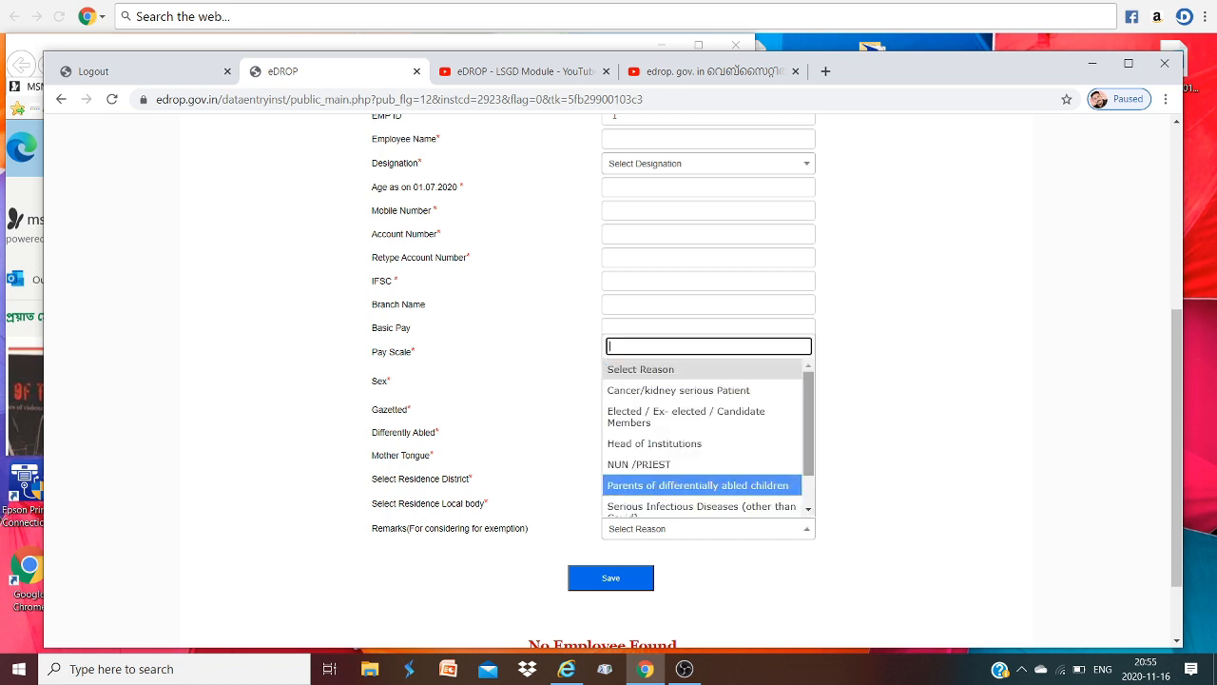
scroll(707, 434, down, 2)
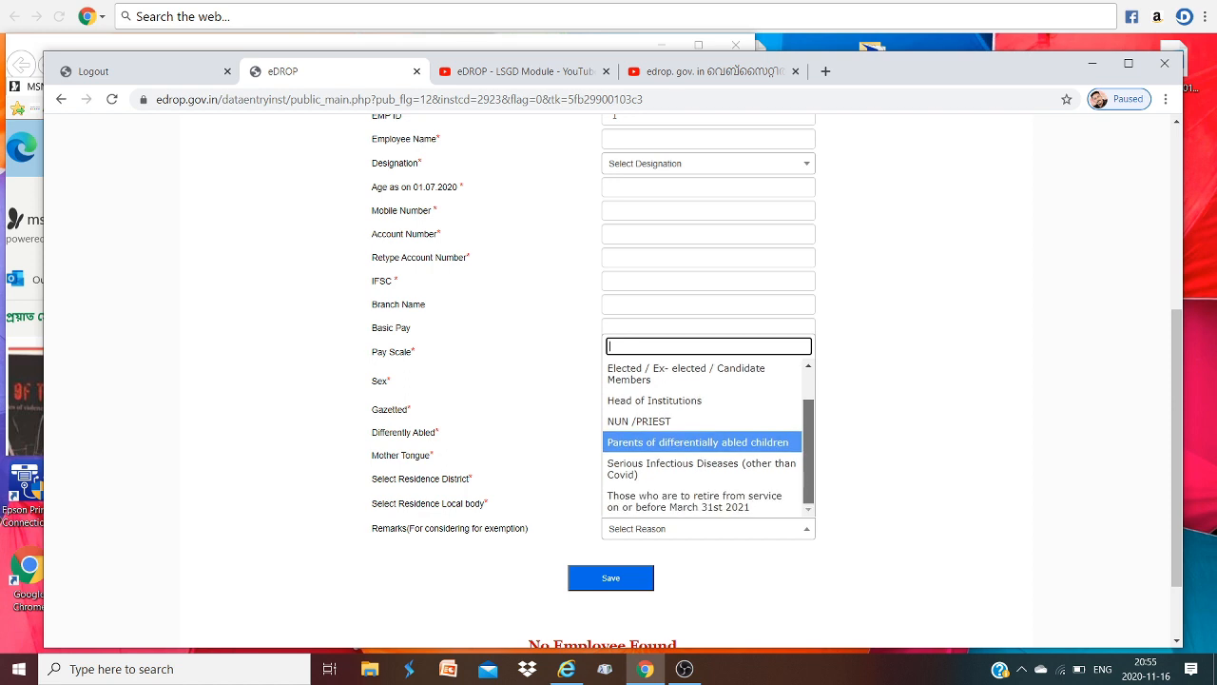
scroll(707, 434, up, 2)
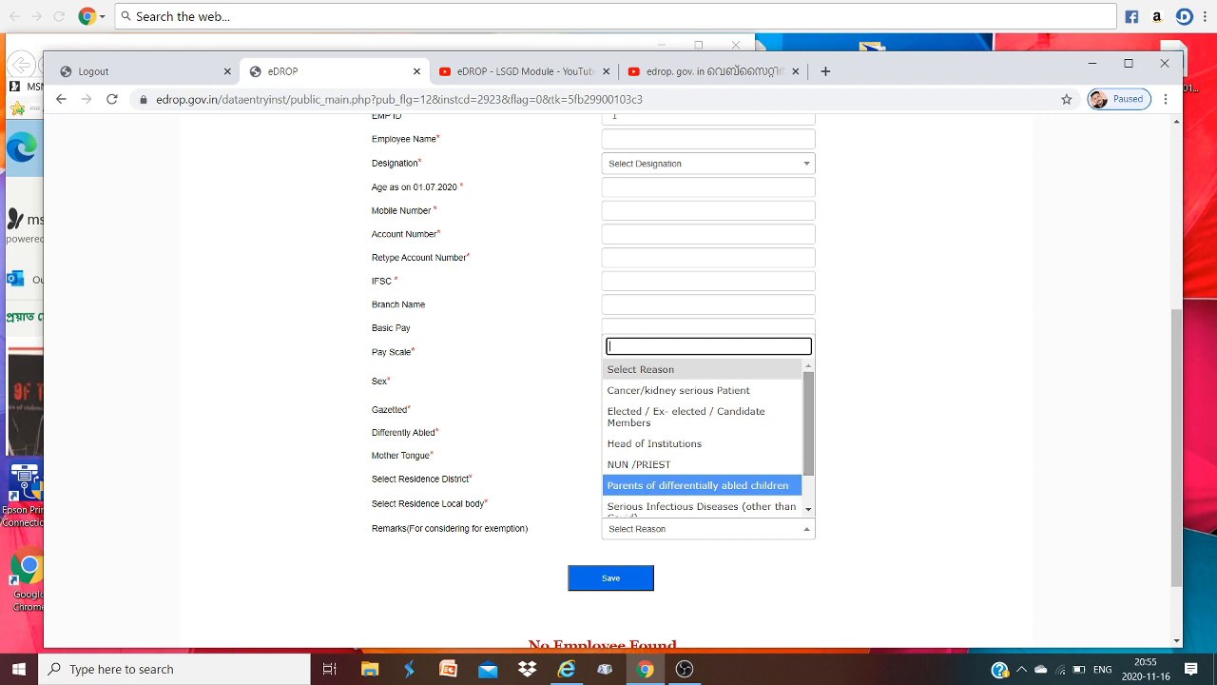
key(Up)
key(Up)
key(Down)
key(Up)
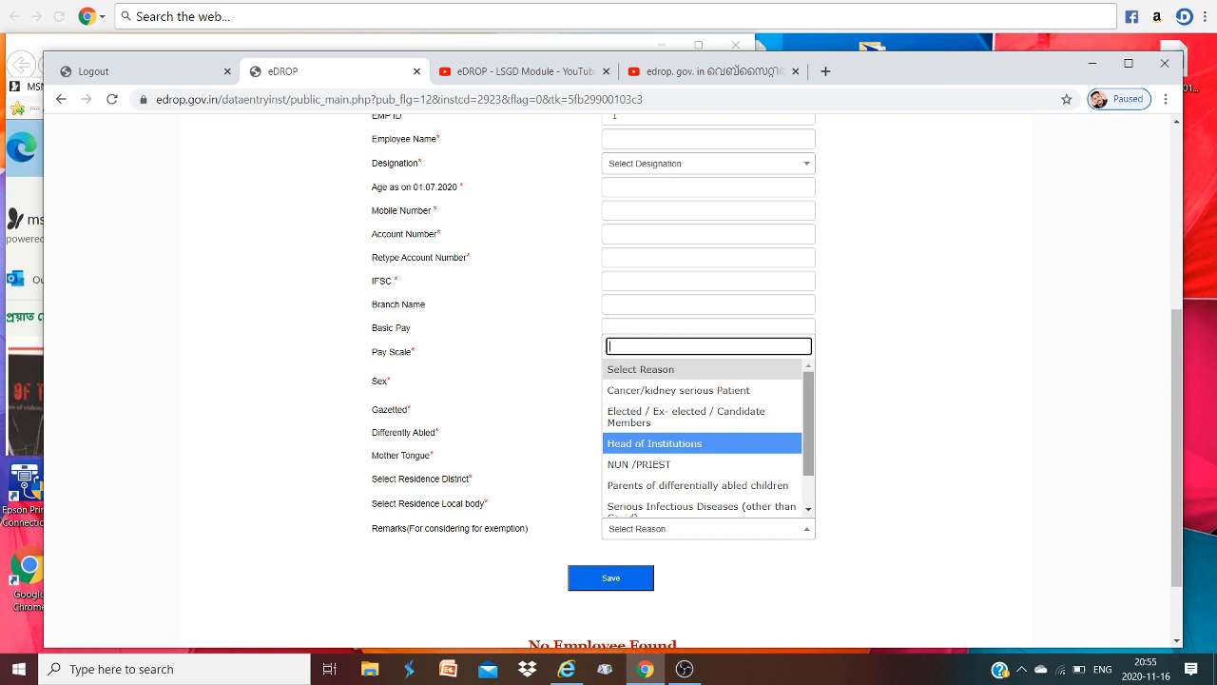
key(Down)
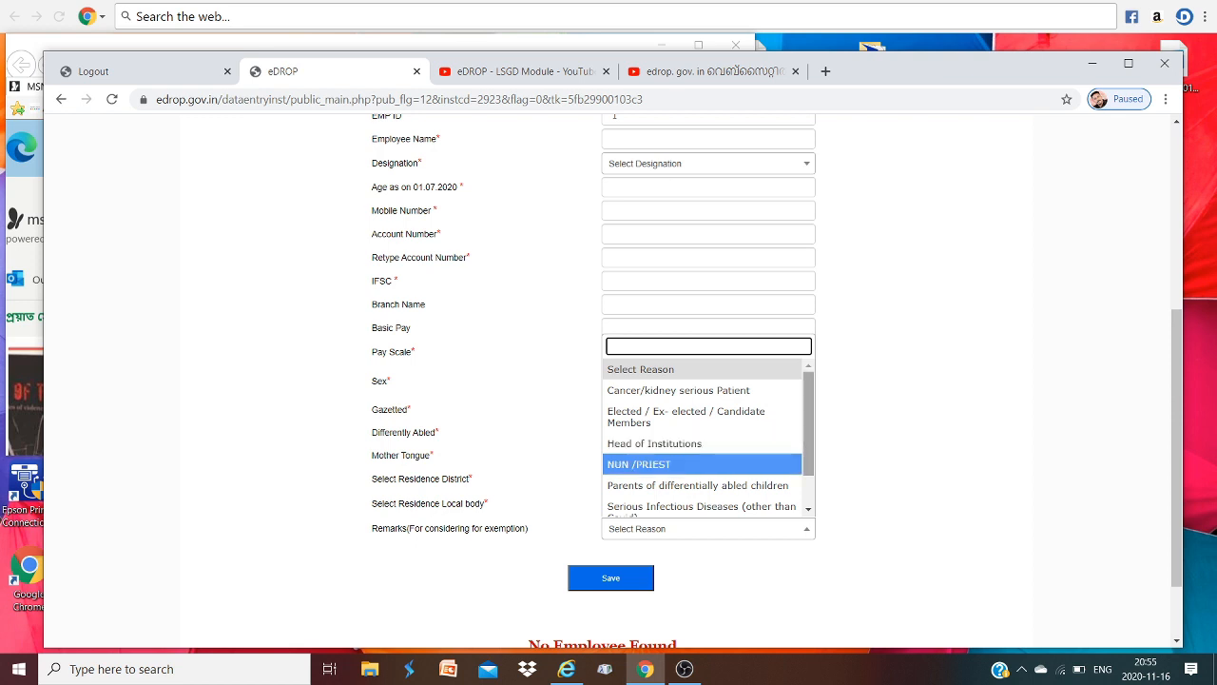
mouse_move(809, 424)
mouse_down()
mouse_move(808, 450)
mouse_move(809, 421)
mouse_up()
drag(713, 580, 370, 433)
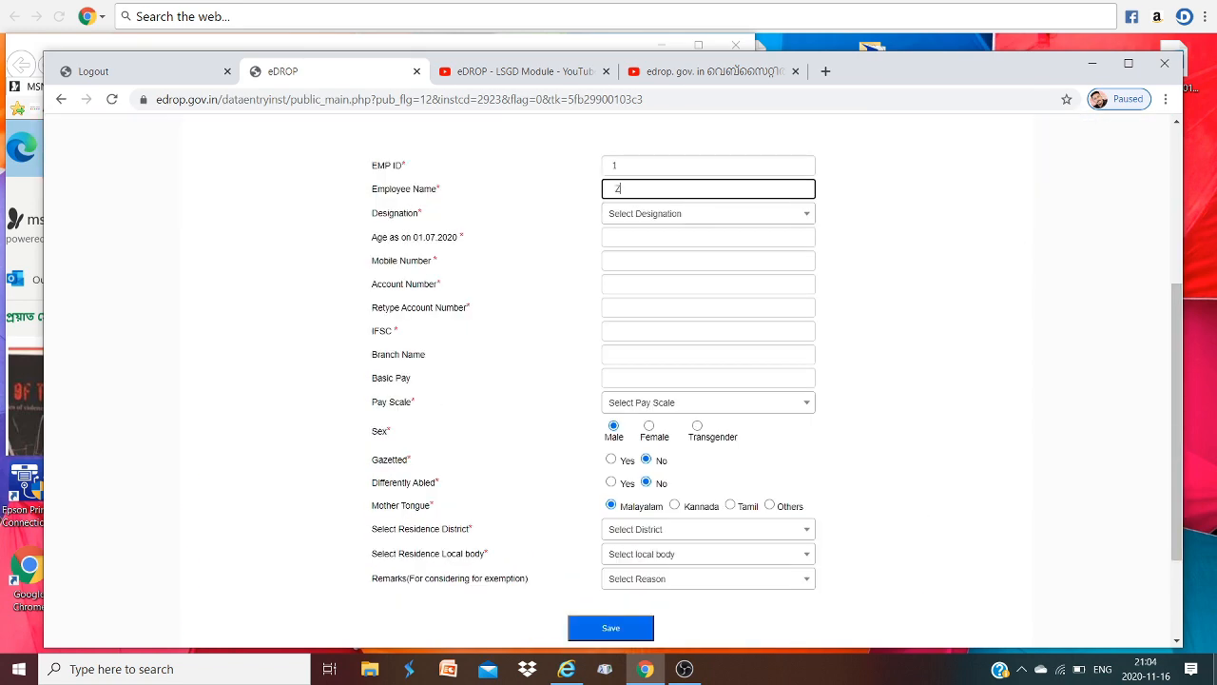
key(BackSpace)
click(709, 214)
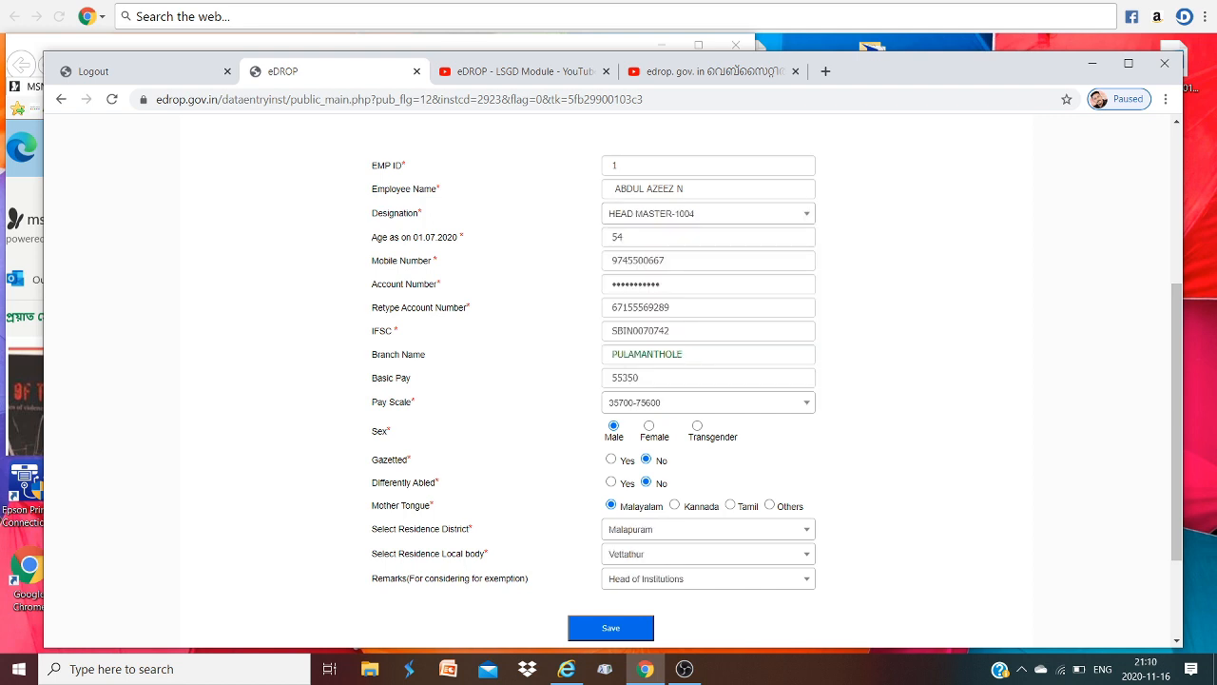
mouse_move(1177, 422)
mouse_down()
mouse_move(1177, 348)
mouse_move(1177, 422)
mouse_up()
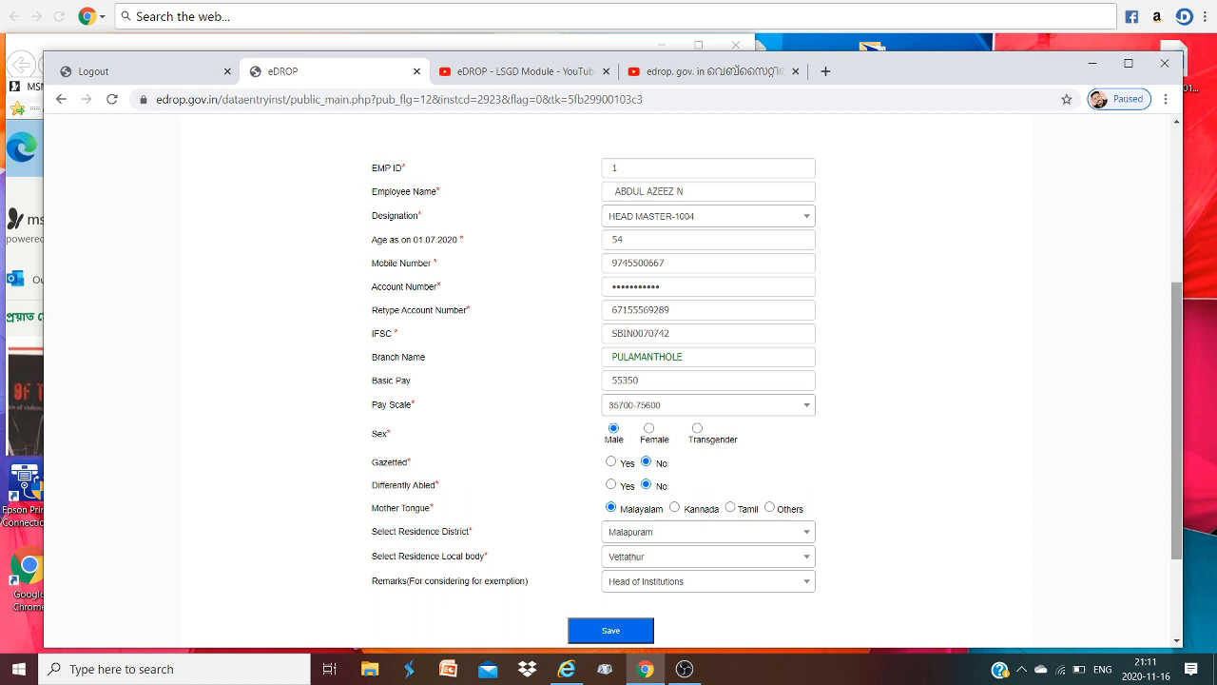
scroll(777, 382, down, 1)
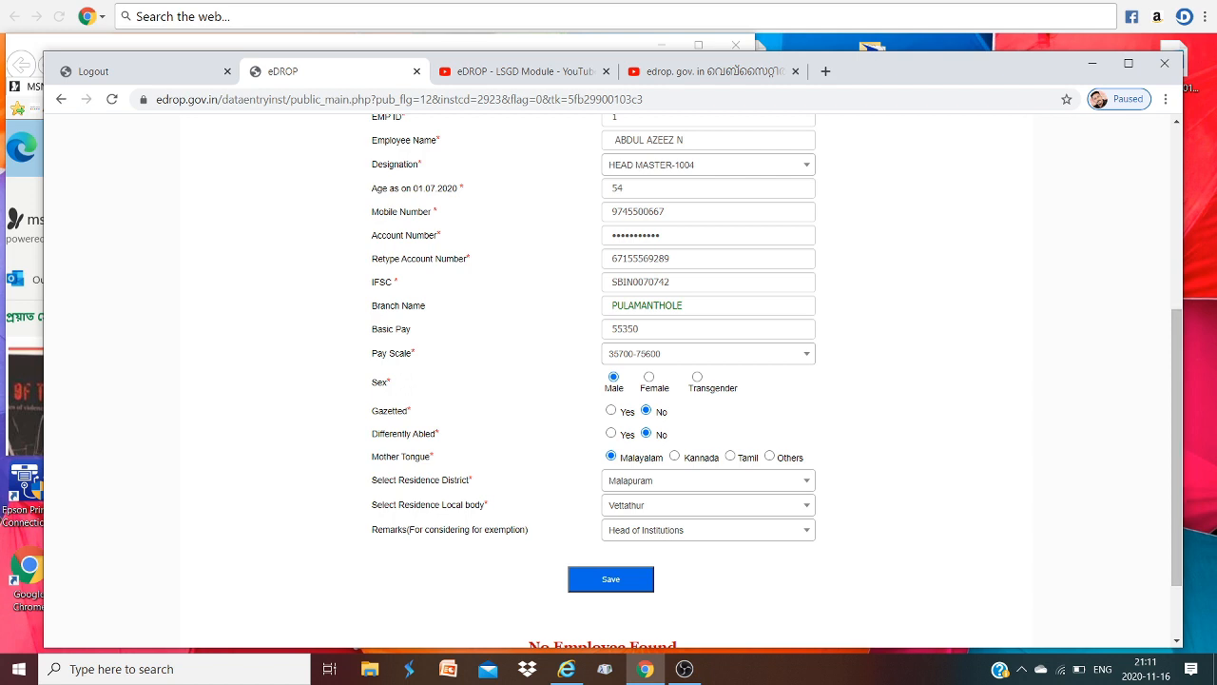
click(610, 578)
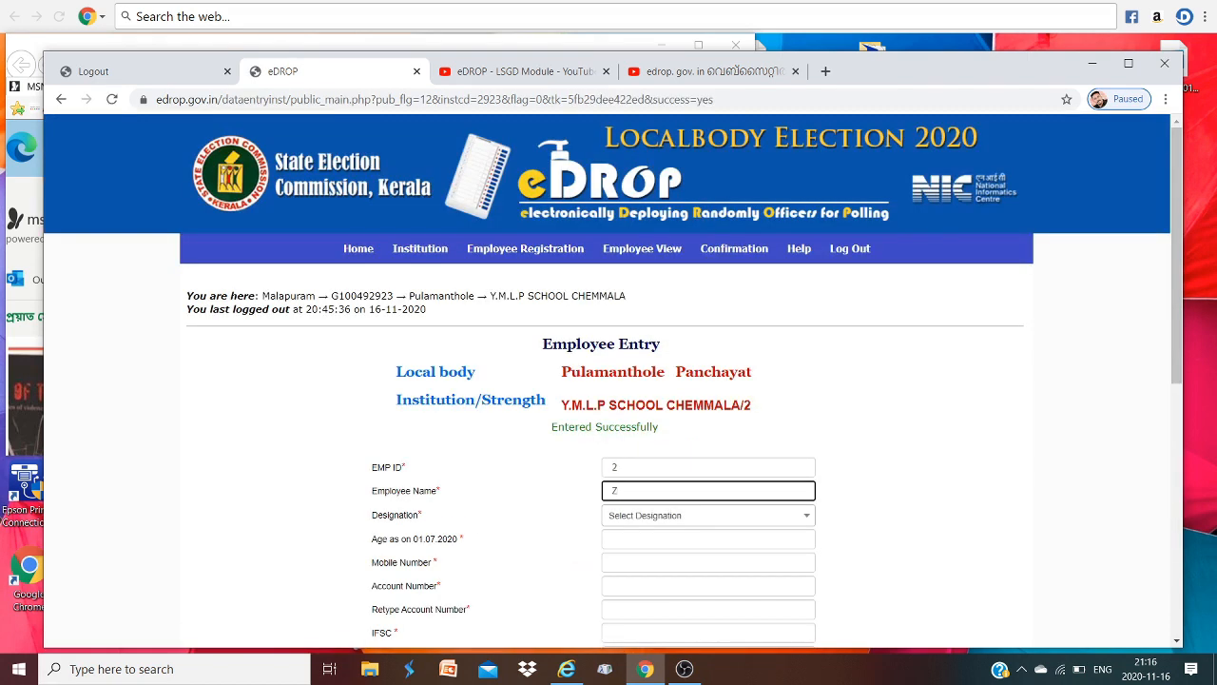
- Clear the Employee Name field and open Employee View listing the Head Master and LP SA
key(BackSpace)
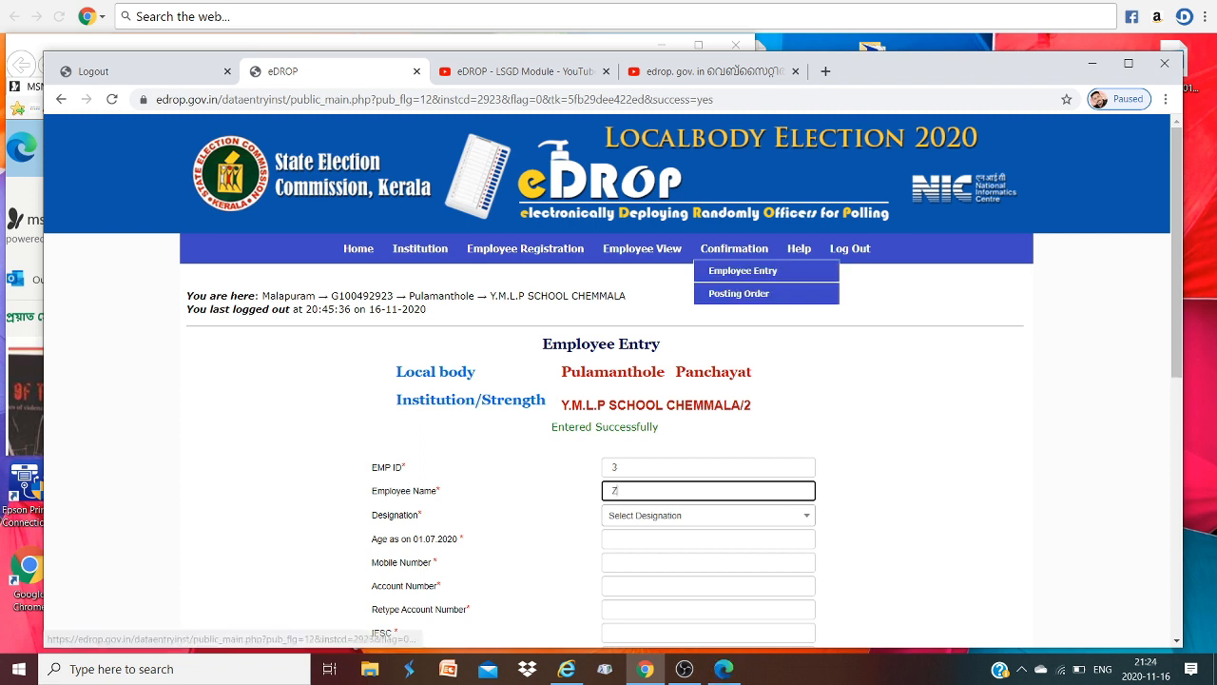
click(642, 249)
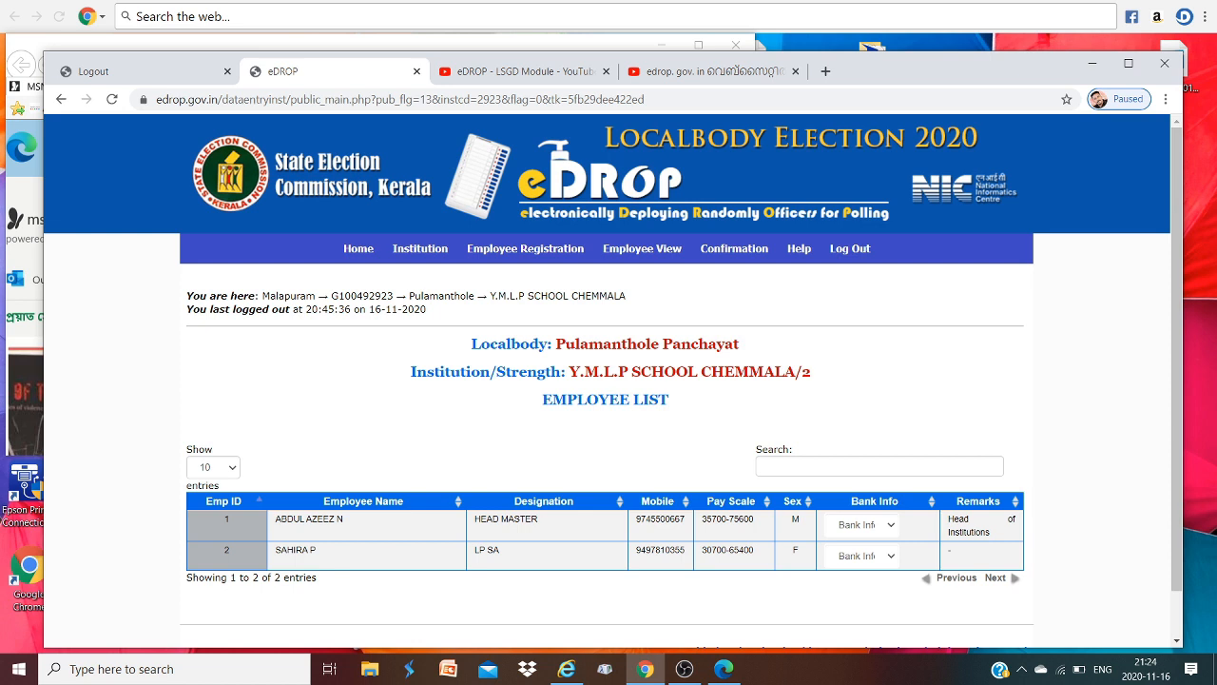
- Open Confirmation > Employee Entry and tick the institution-head DECLARATION checkbox
mouse_move(734, 250)
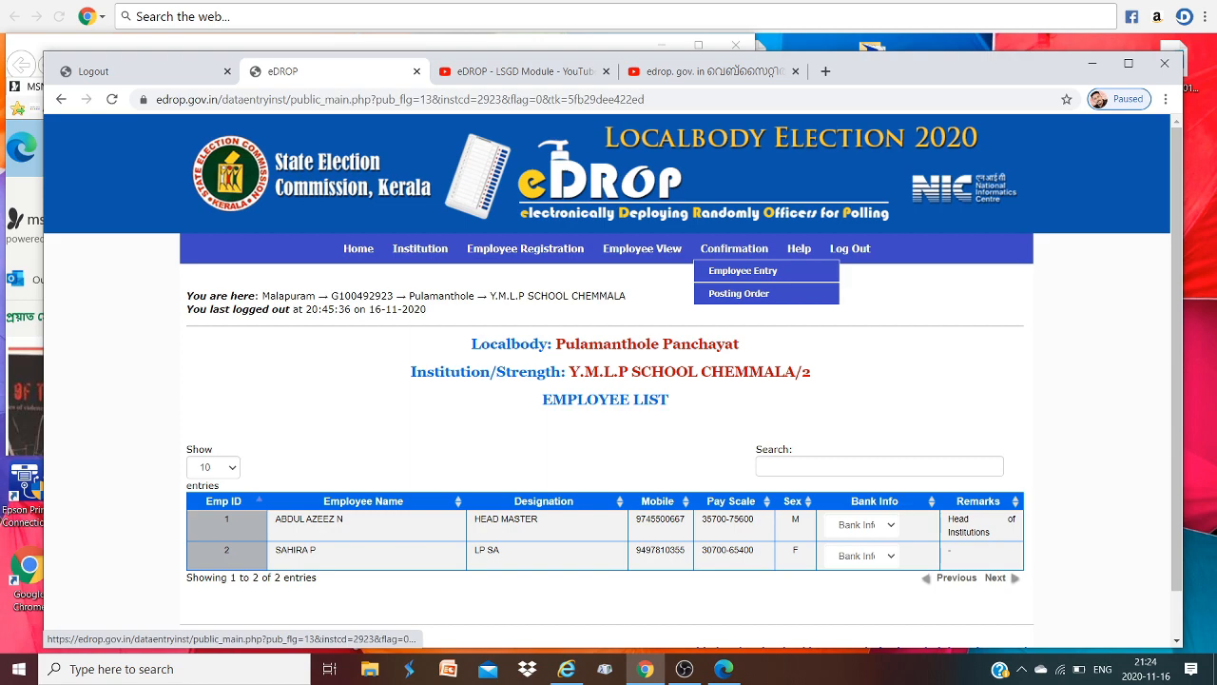
click(743, 271)
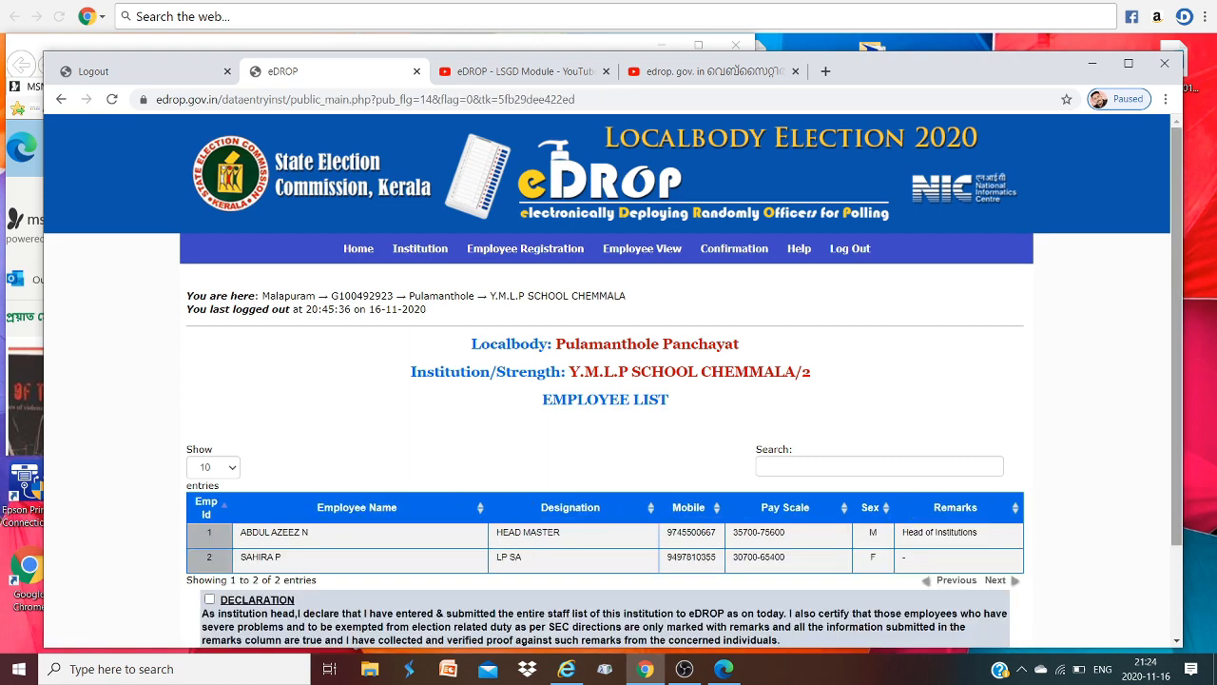
scroll(613, 380, down, 2)
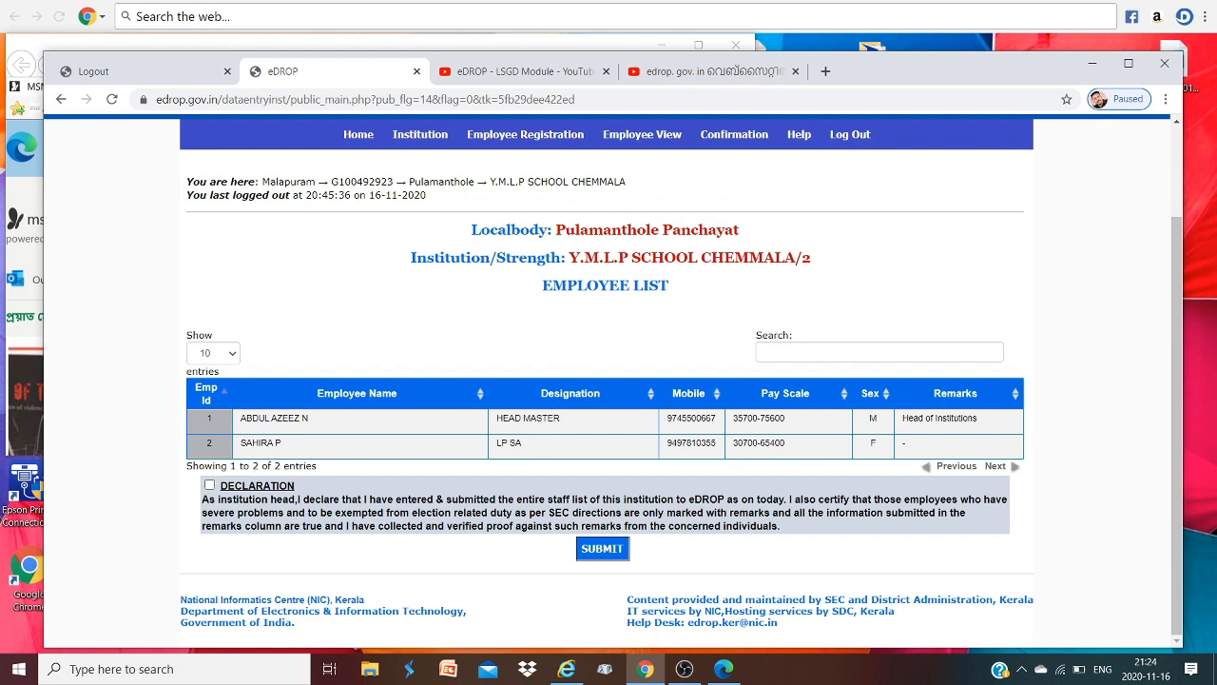
click(211, 485)
- Submit the declared staff list and accept the OK confirmation, marking it Already Submitted
click(602, 548)
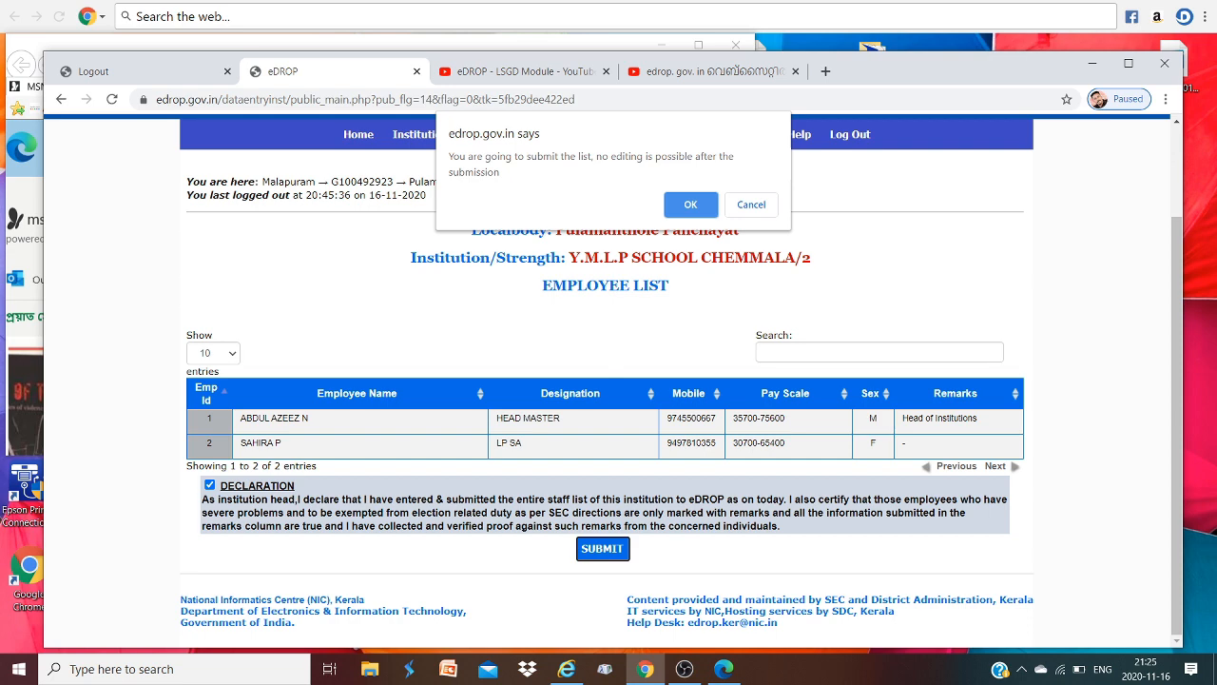
key(Return)
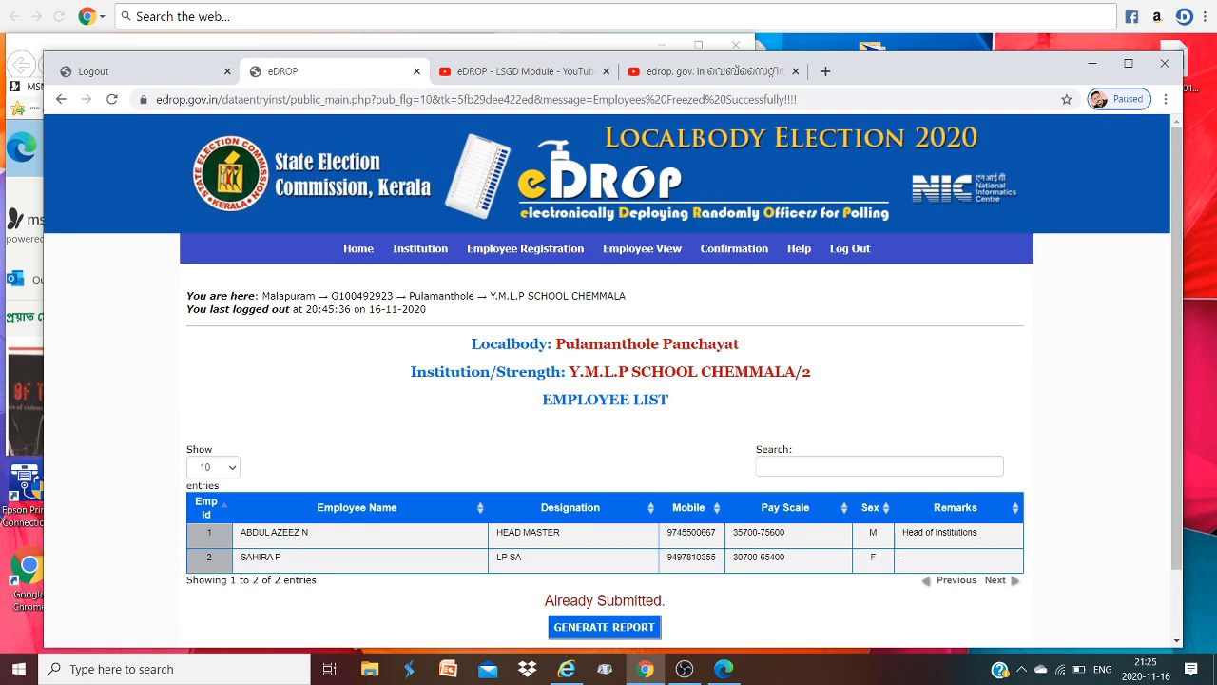
scroll(613, 381, down, 1)
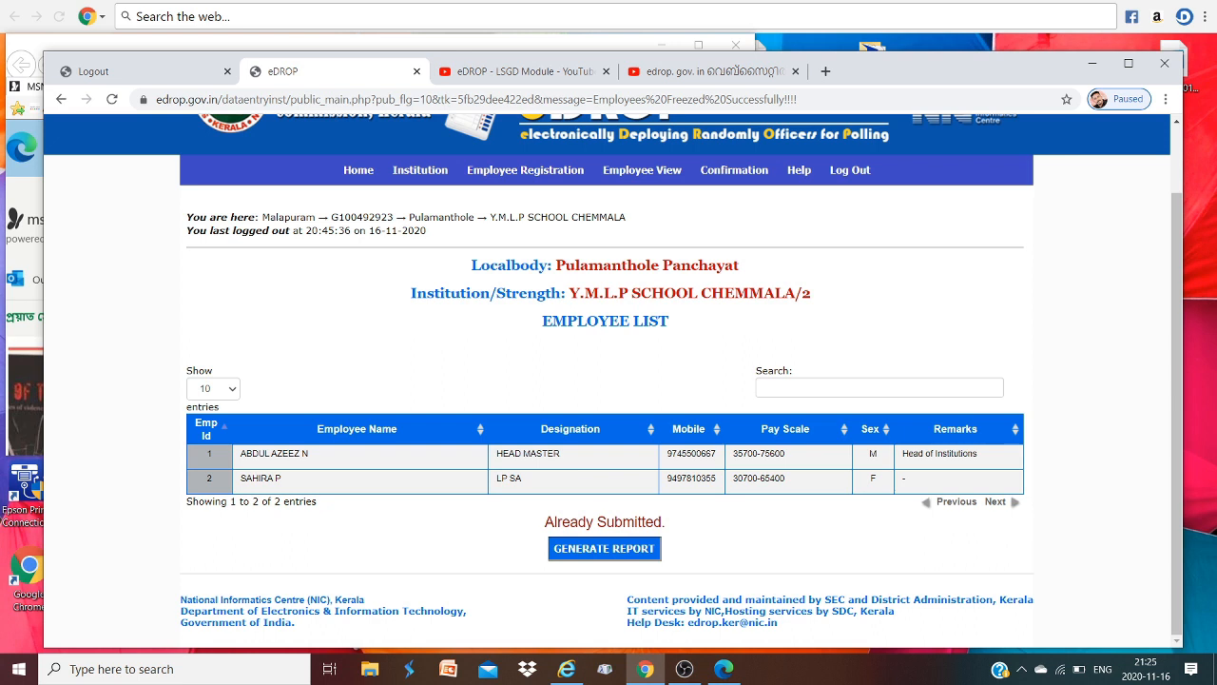
- Generate the 3-page staff-list report, review the PDF, and download it as EDROP.pdf
click(604, 547)
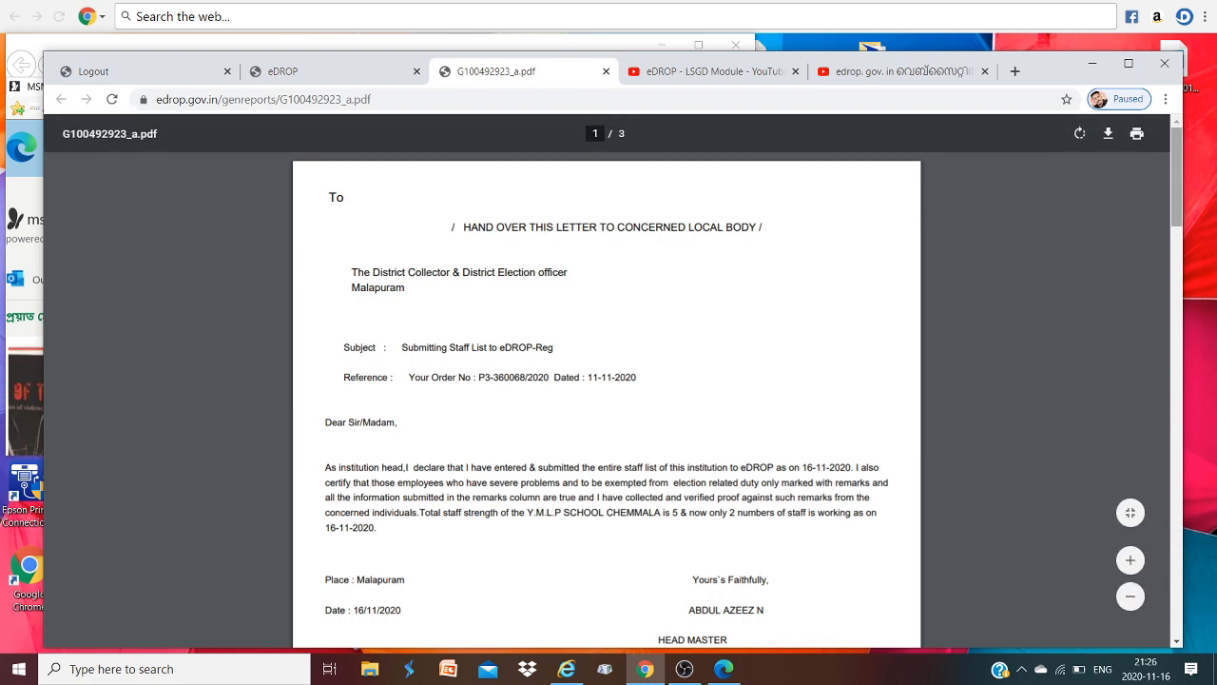
scroll(607, 380, down, 6)
scroll(607, 380, down, 2)
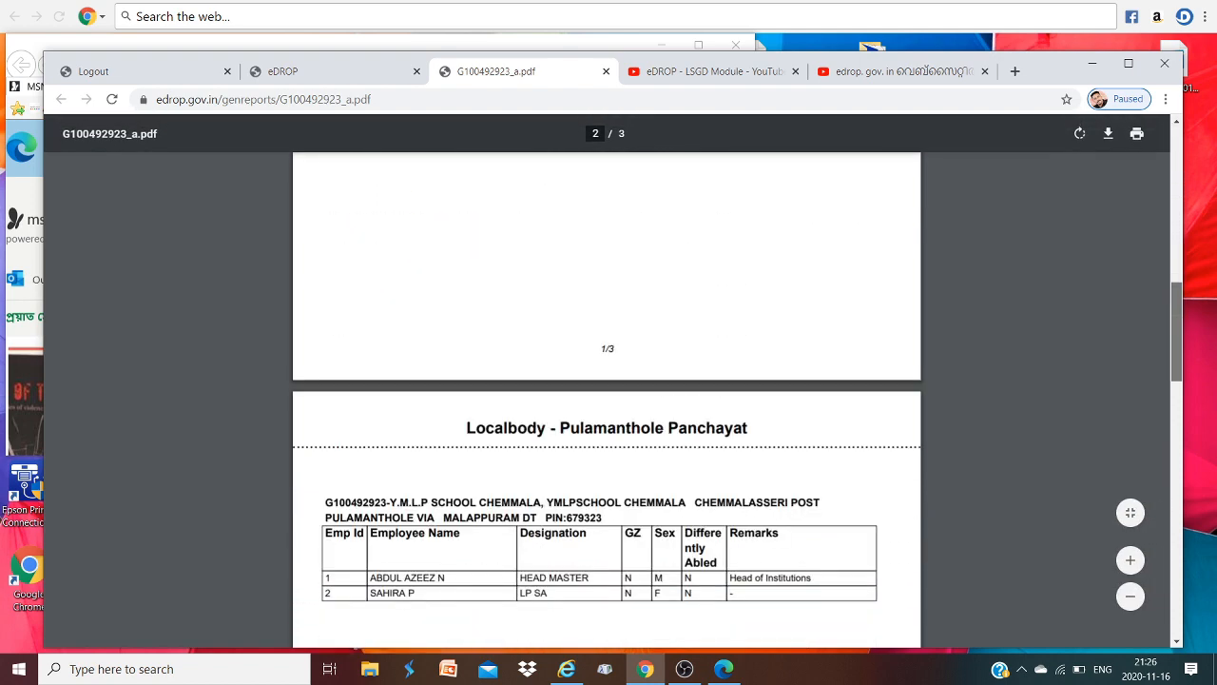
scroll(606, 381, up, 8)
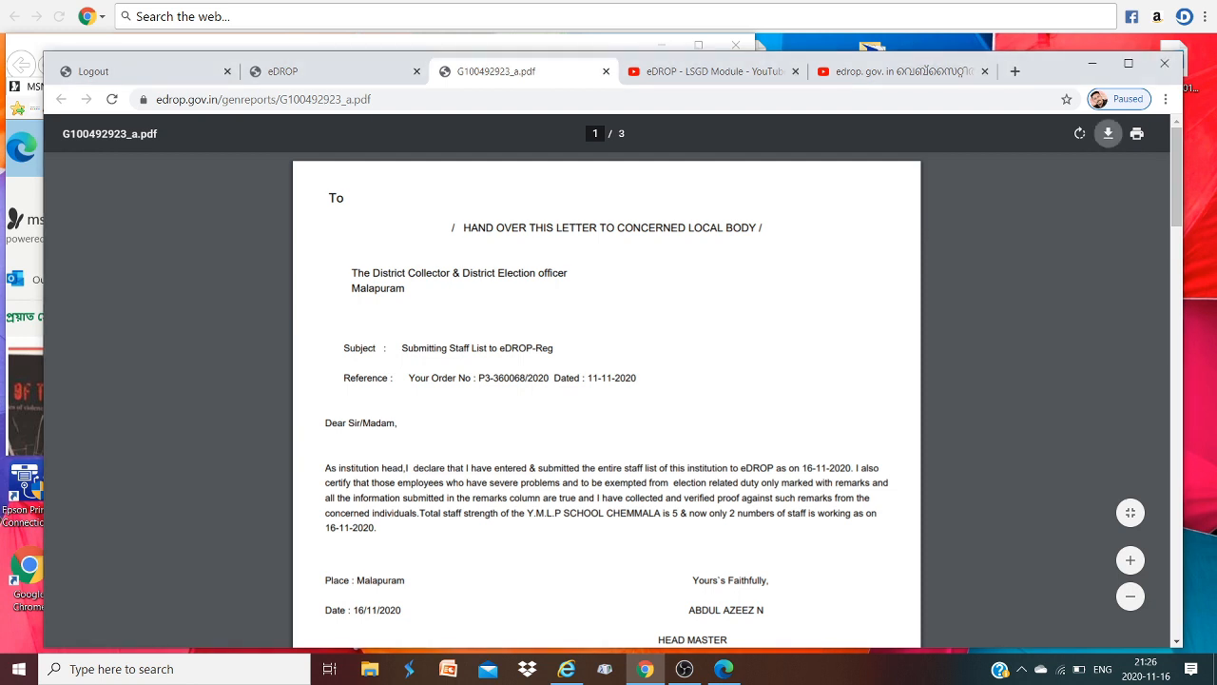
click(1108, 133)
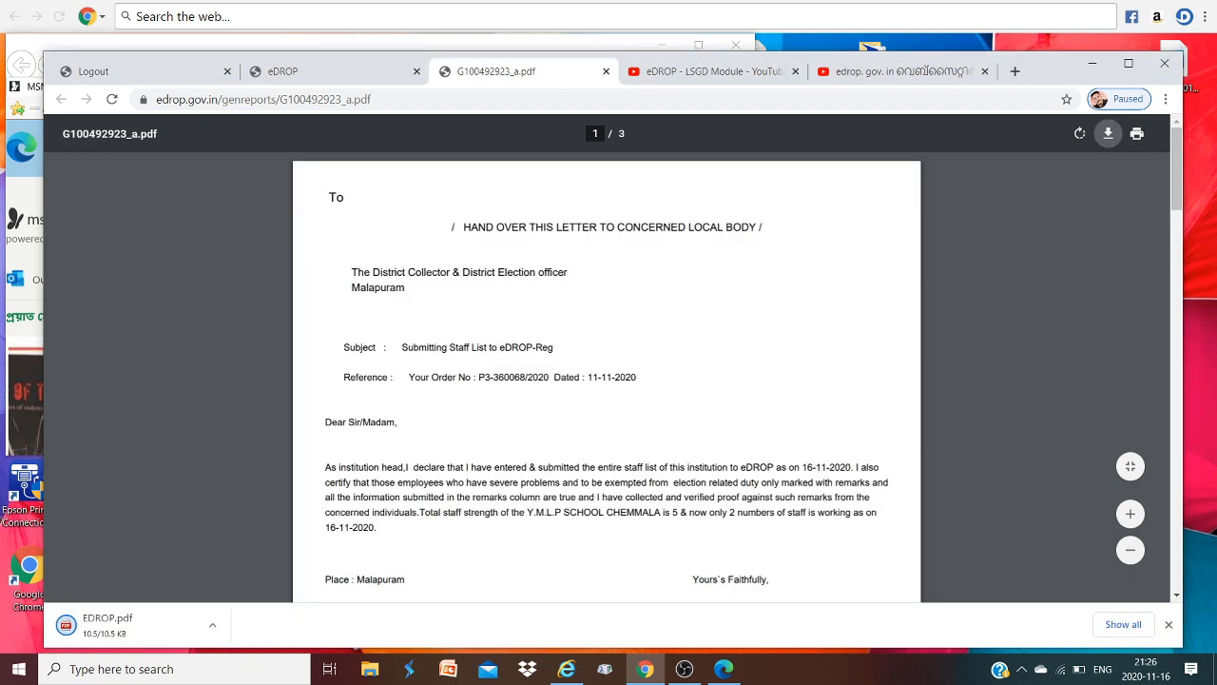